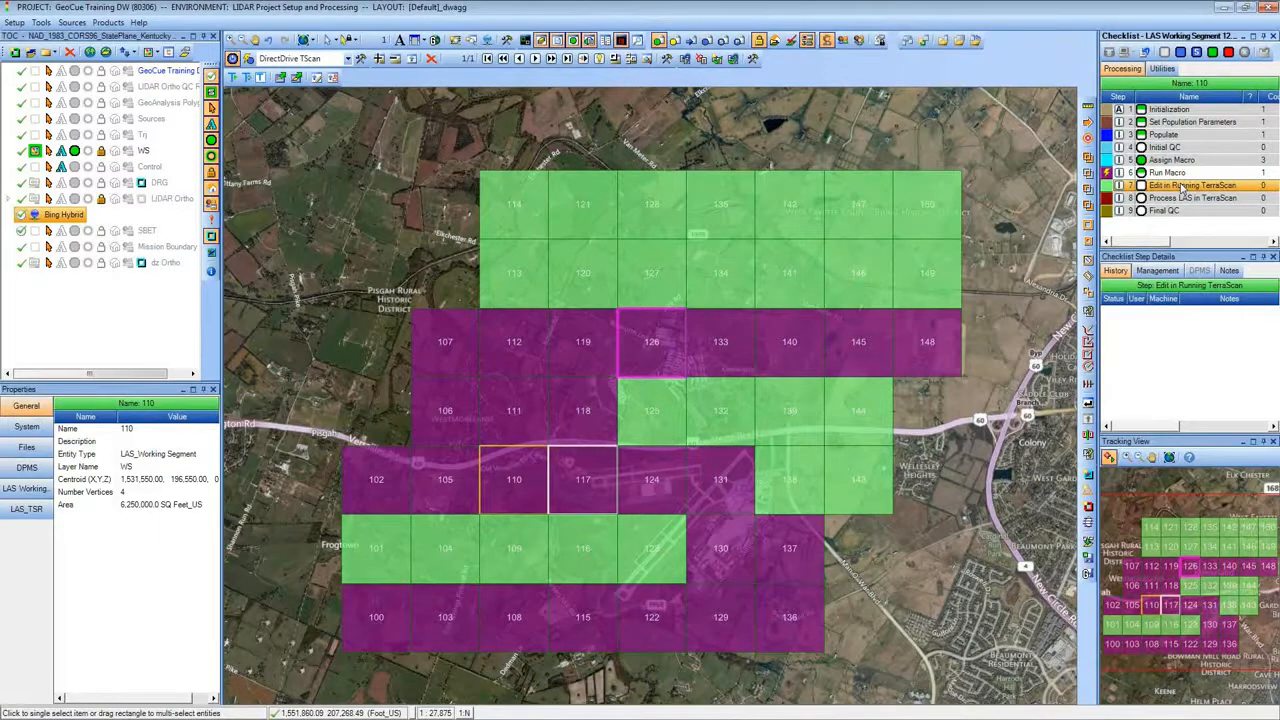
Enable DirectDrive for the Edit in Running TerraScan checklist step and load working segment 117 into TerraScan
click(1183, 188)
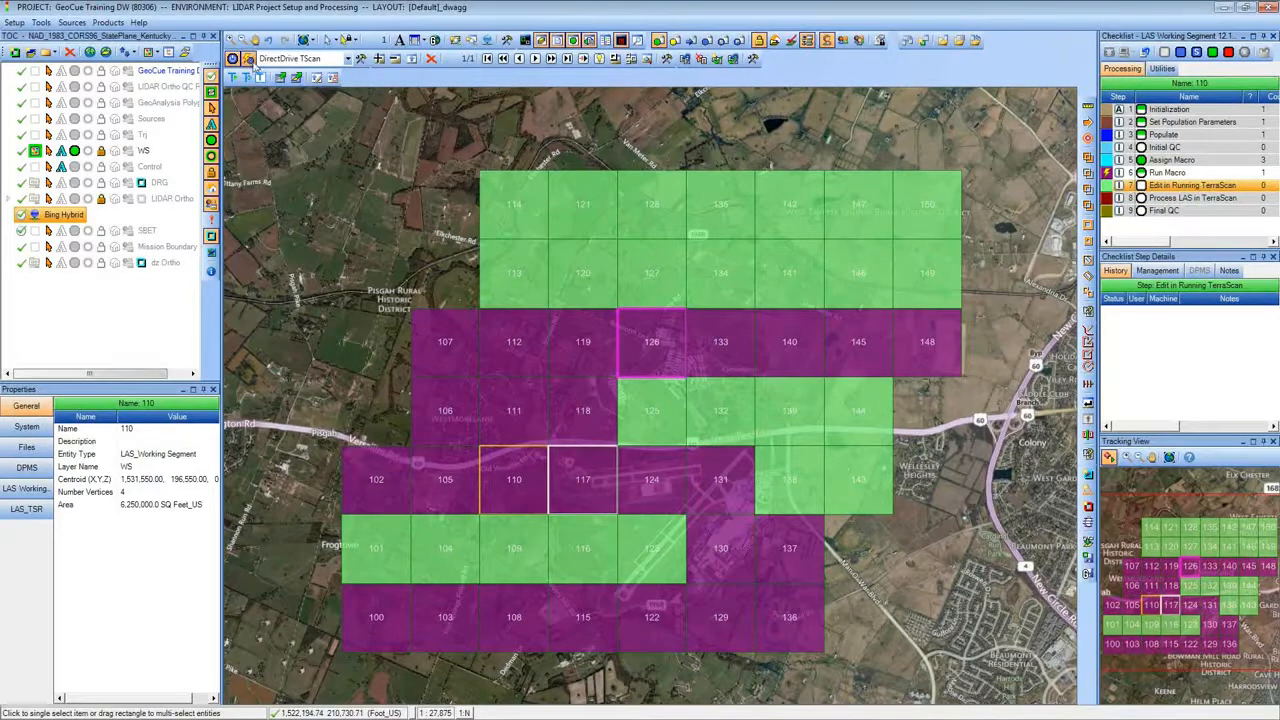
click(250, 61)
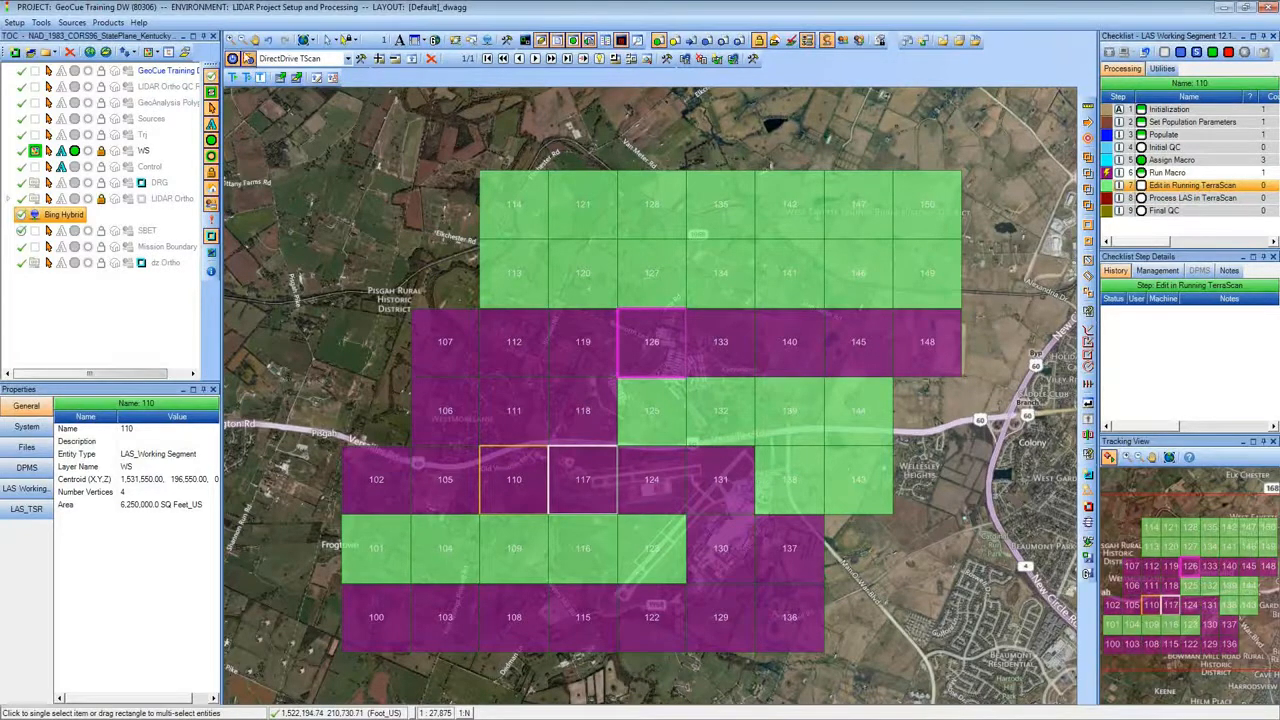
click(575, 487)
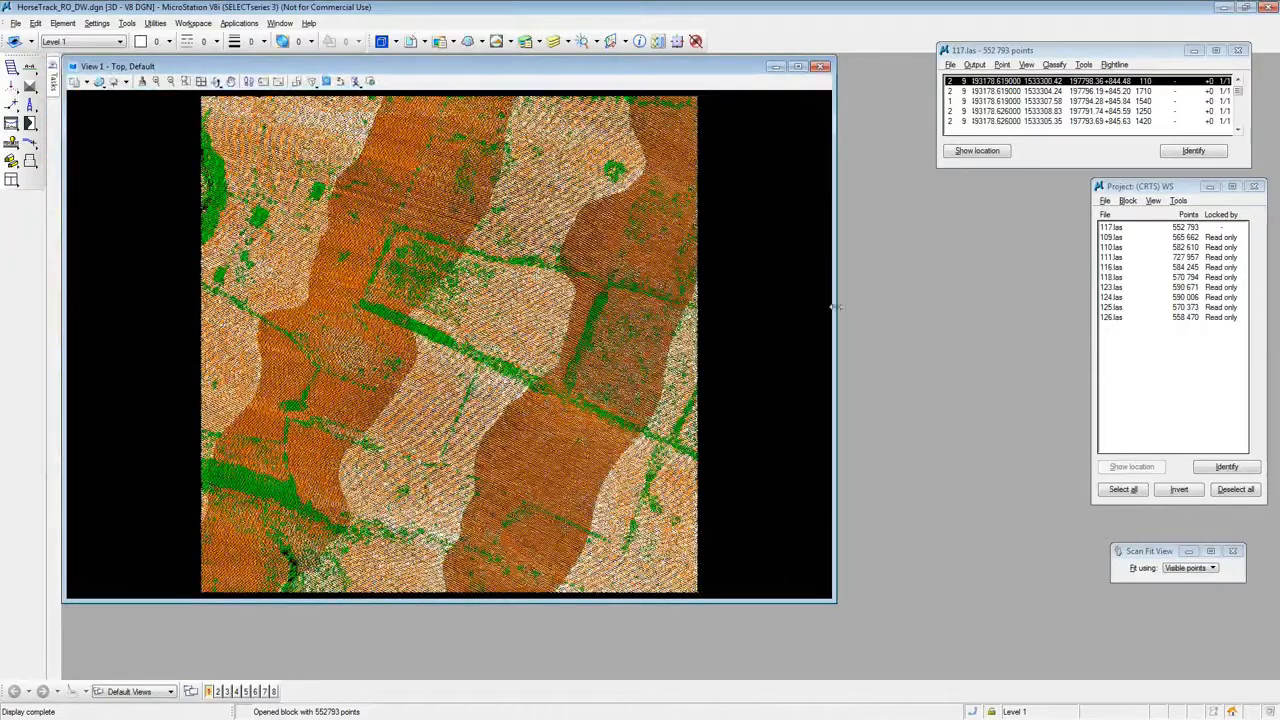
Examine the lock status of the 117.las block and its neighbours in the TerraScan project, comparing it with segment 117 on the map
click(1153, 227)
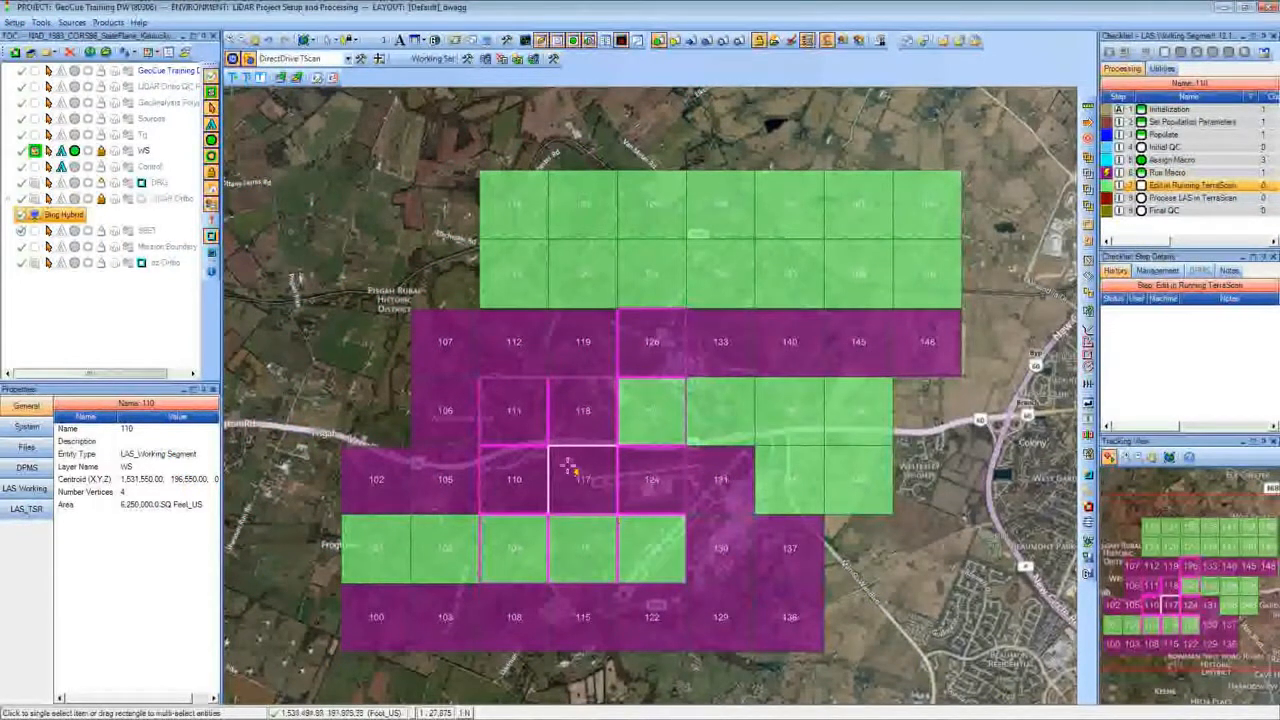
click(568, 466)
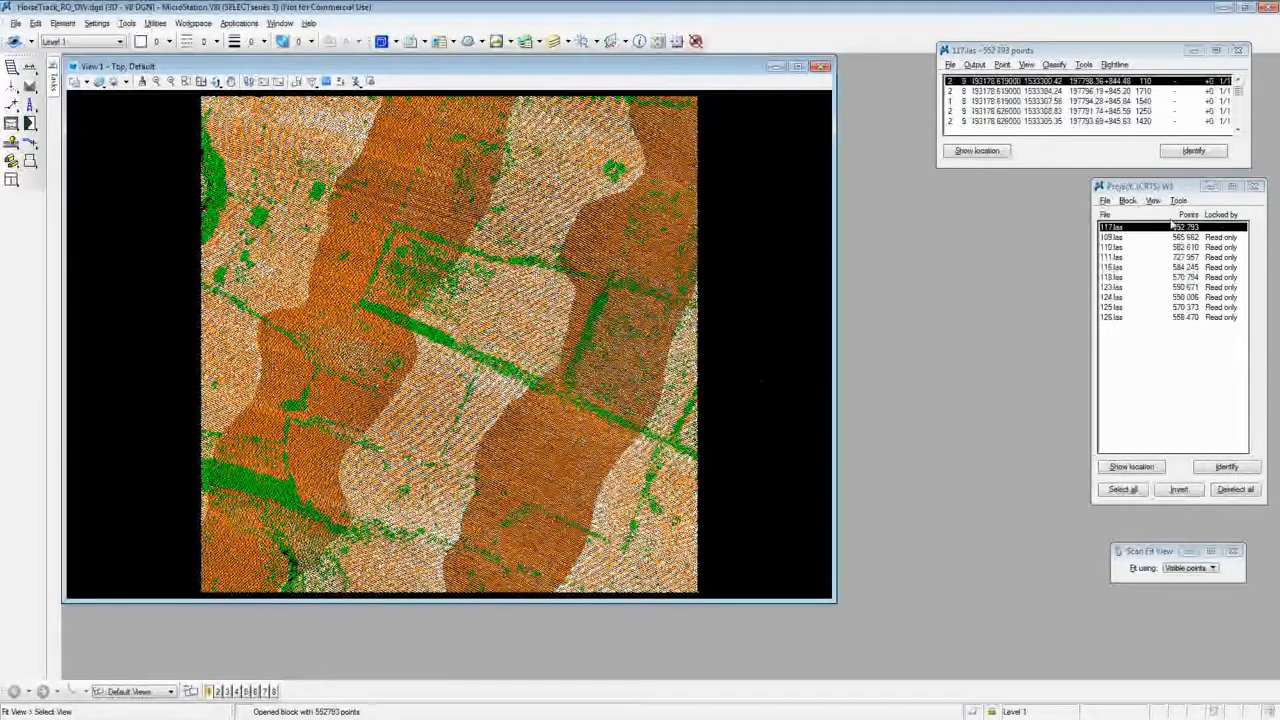
click(1135, 232)
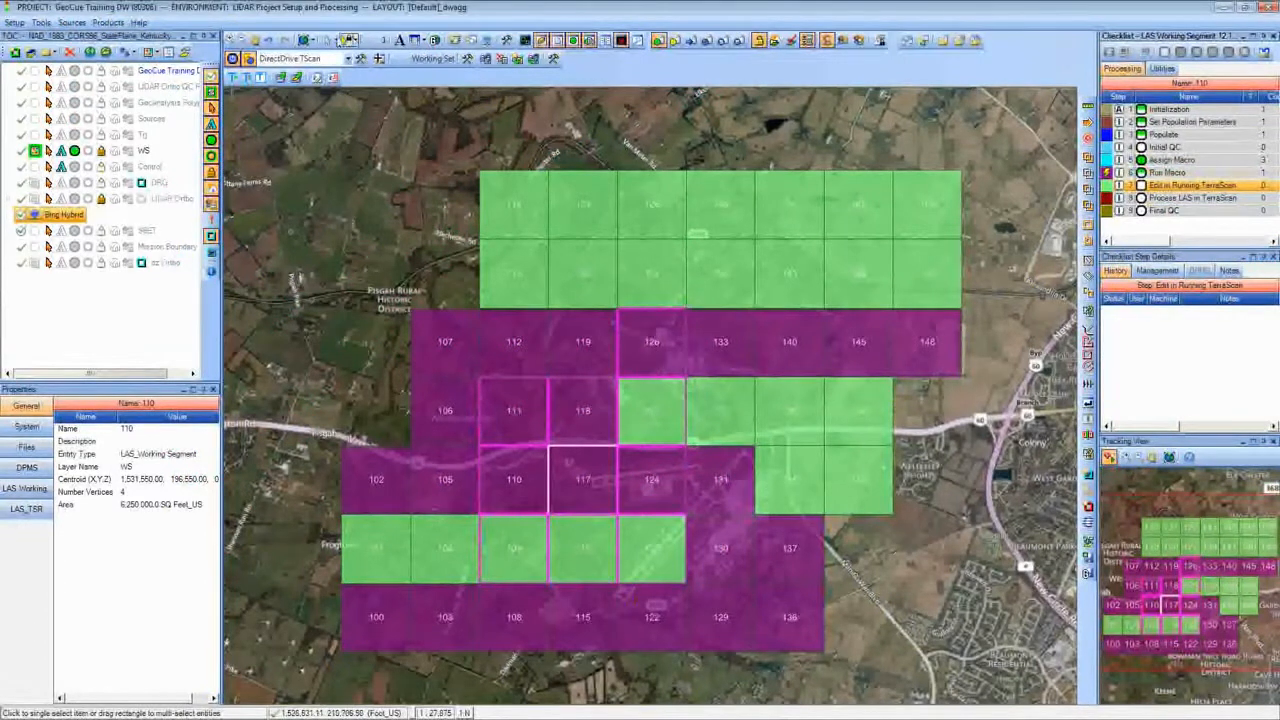
Select working segment 117 and examine the status and time history of its Edit in Running TerraScan step
drag(522, 433, 645, 532)
click(1195, 188)
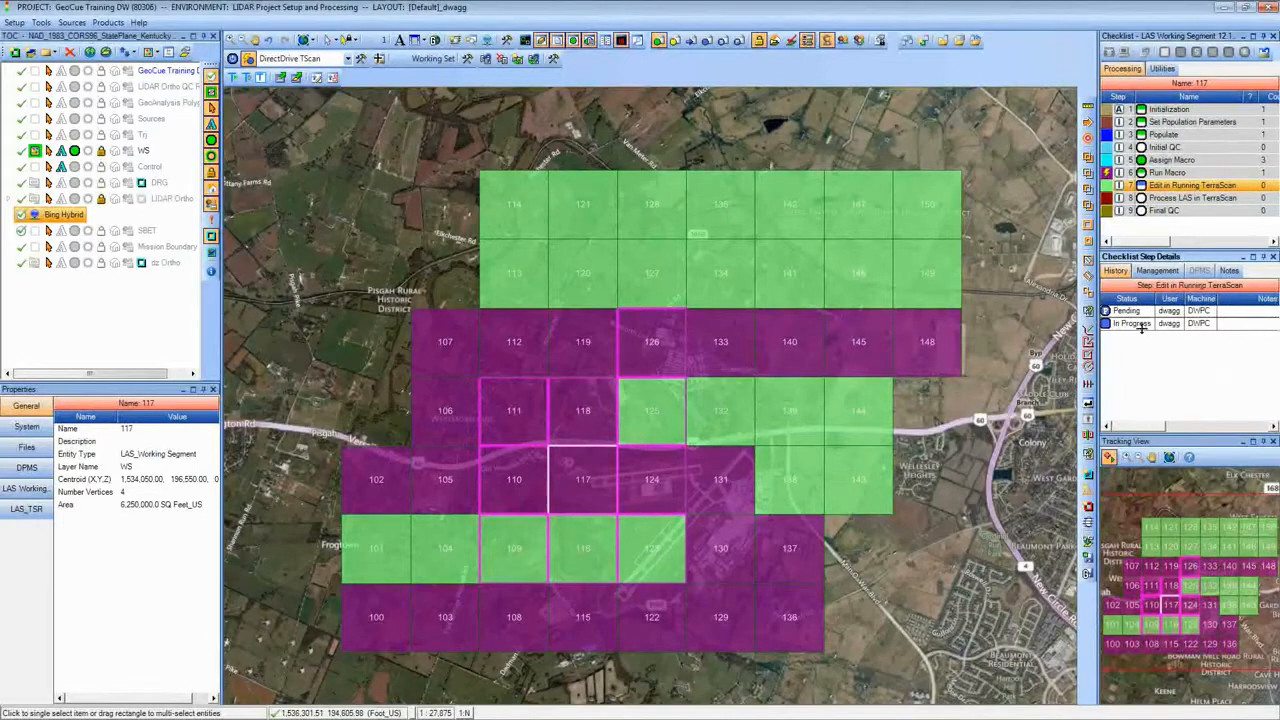
drag(1150, 427, 1262, 432)
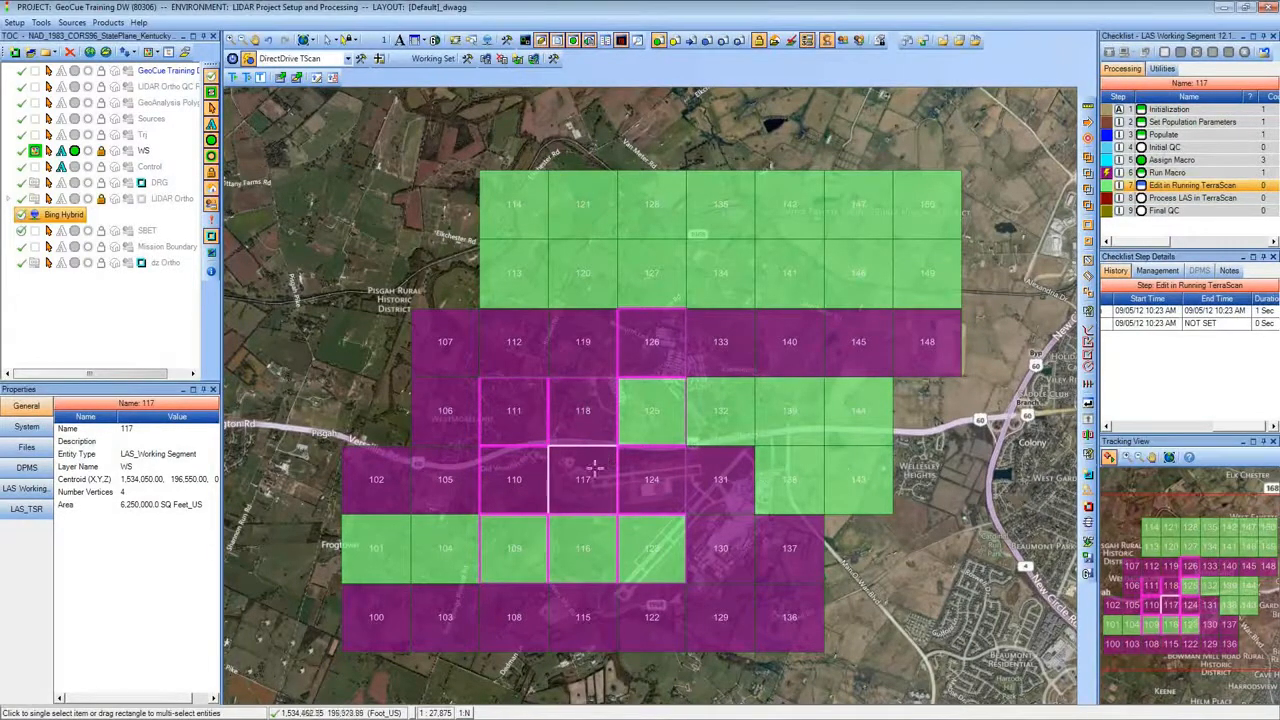
scroll(594, 468, up, 2)
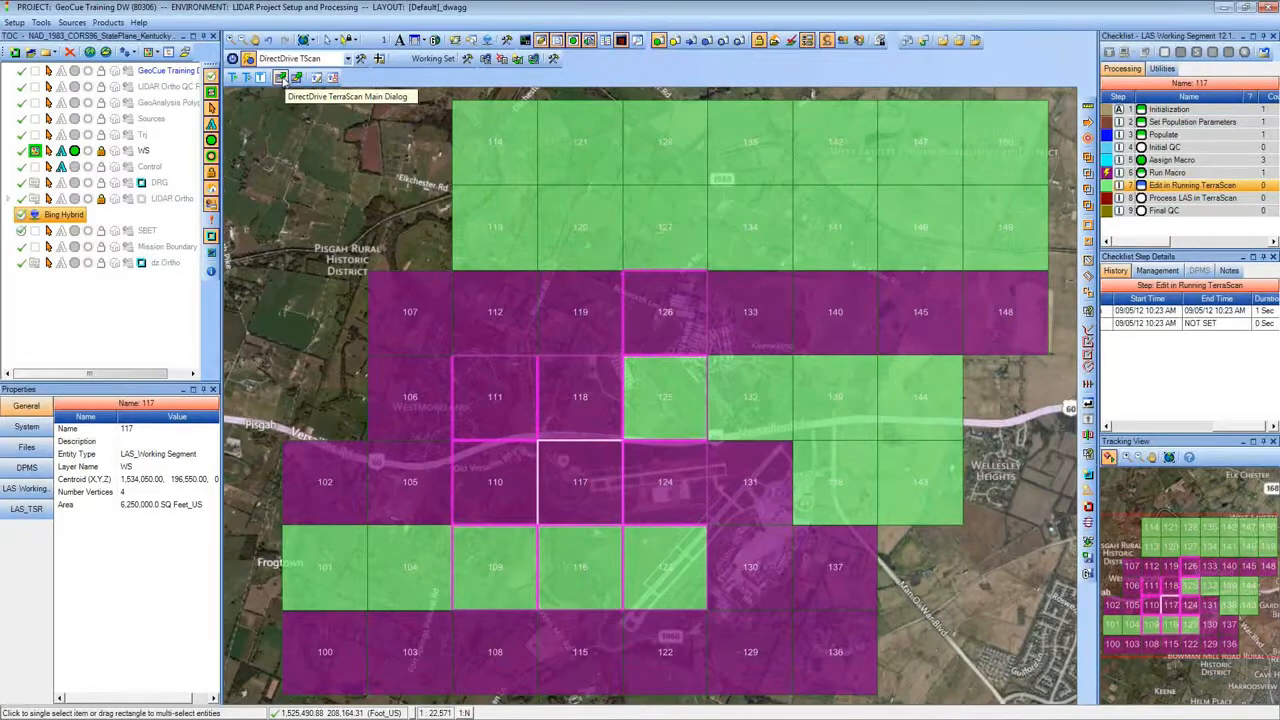
Open the DirectDrive TerraScan main dialog and loaded-entities dialog, and enable automatic saving of points in the TerraScan settings
click(282, 78)
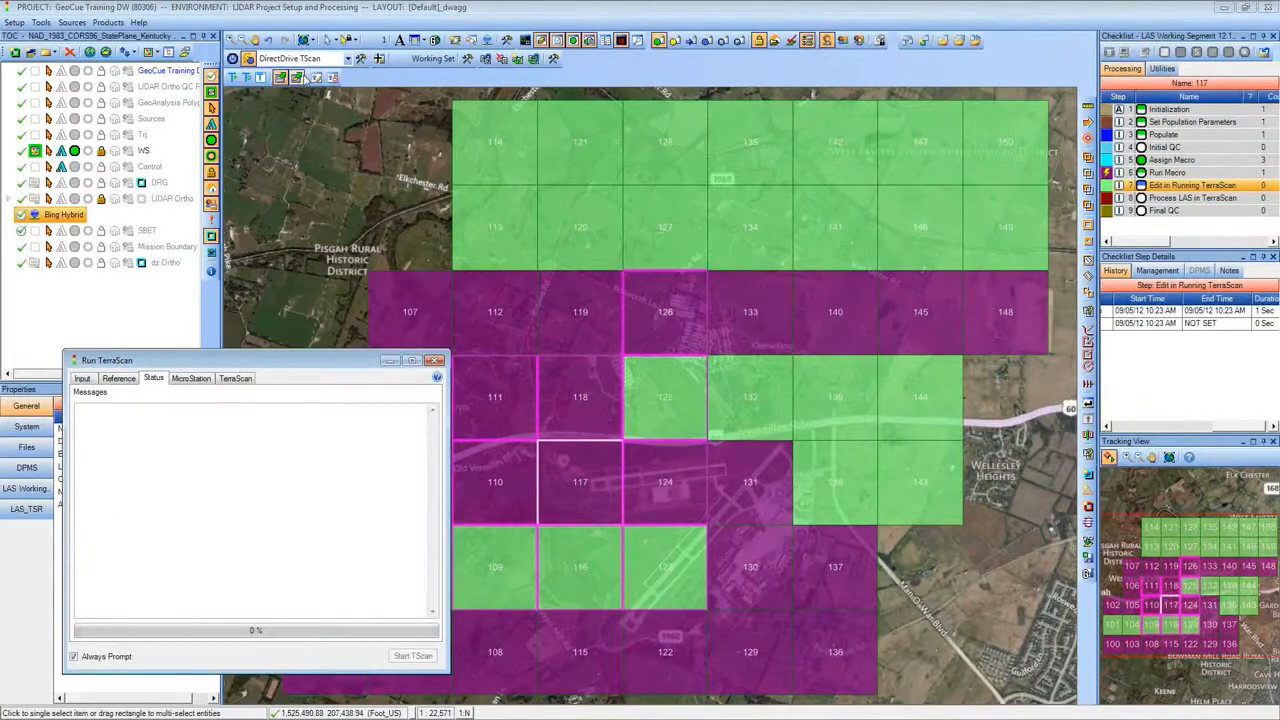
click(304, 79)
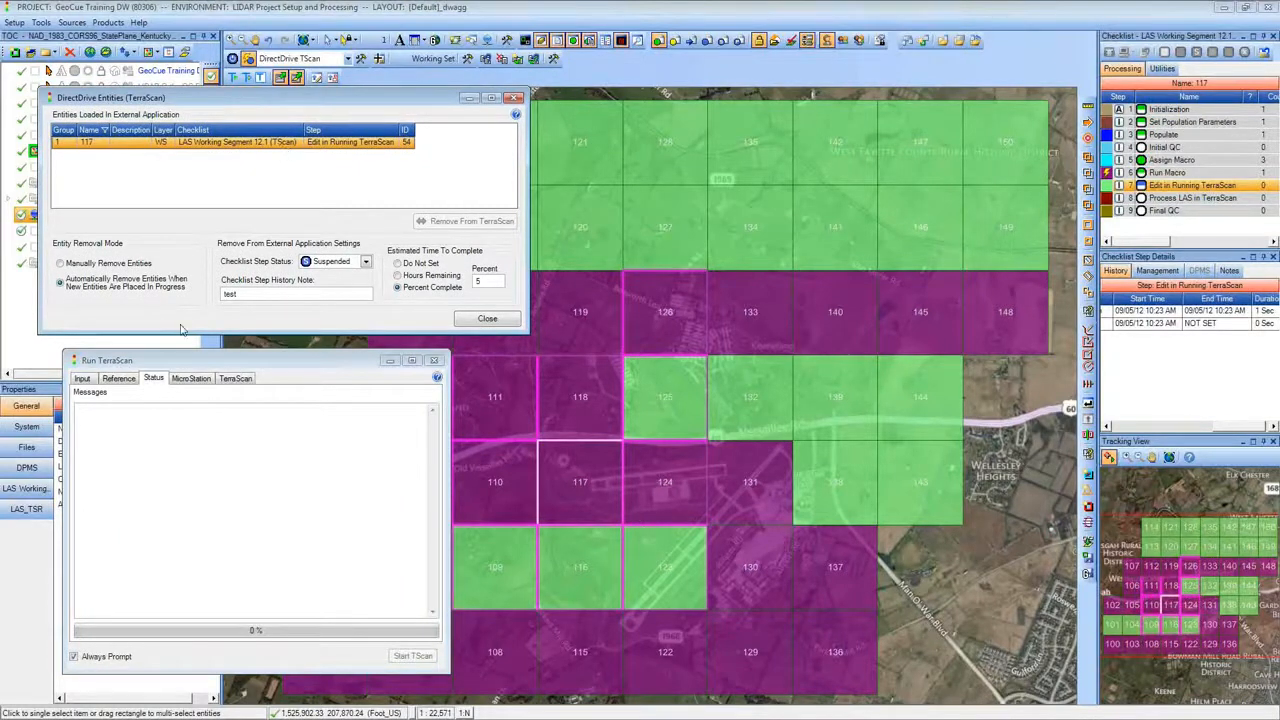
click(198, 381)
click(229, 381)
click(304, 444)
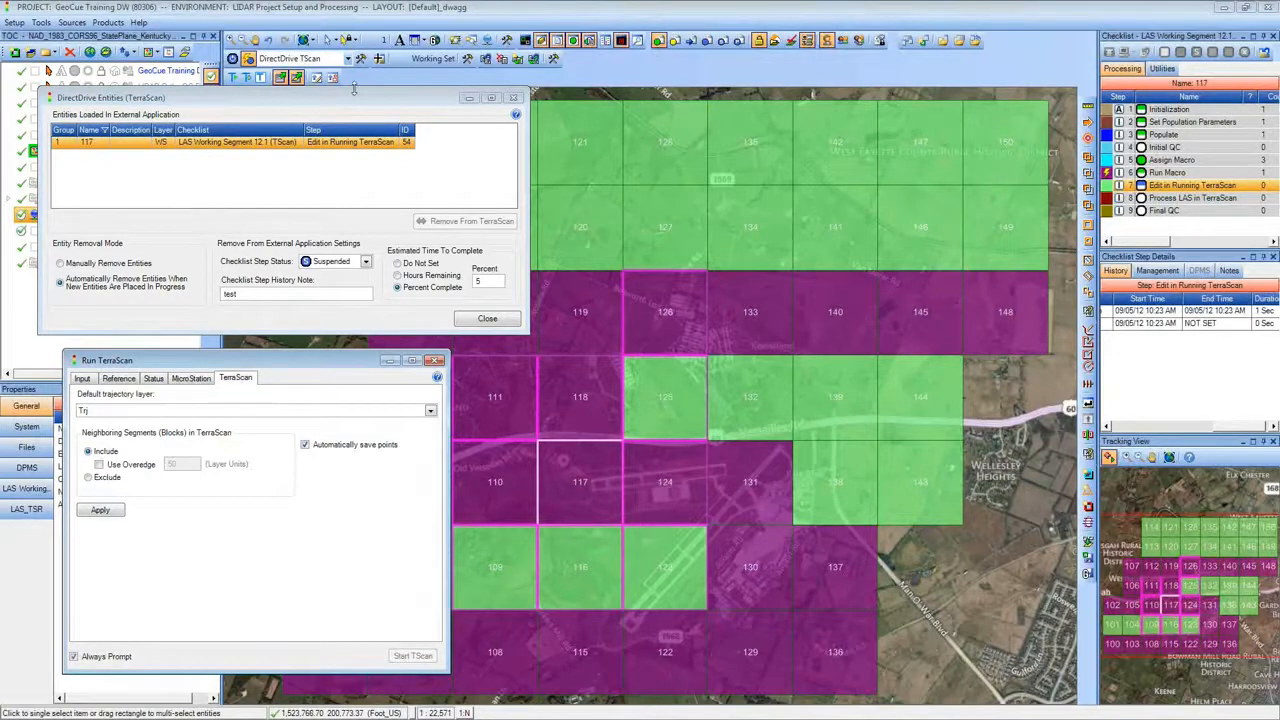
Set the entity removal mode to Manually Remove Entities and load working segment 124 into TerraScan alongside segment 117
click(140, 263)
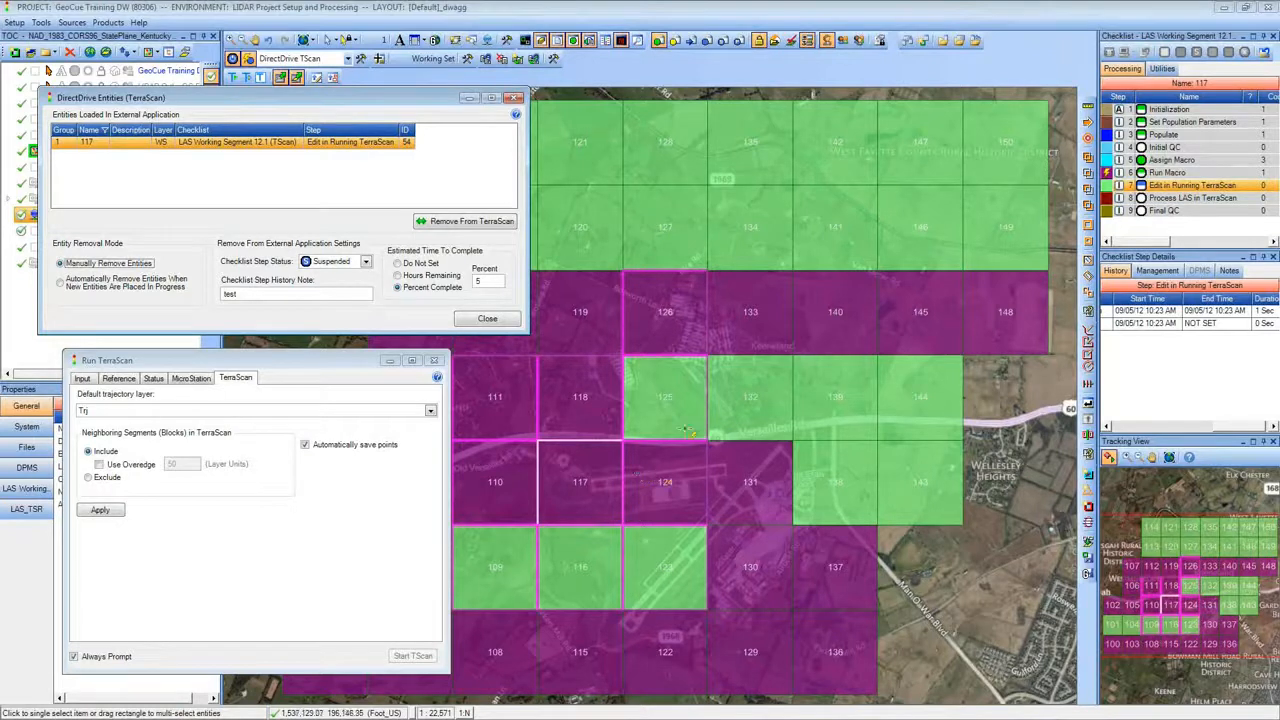
click(668, 485)
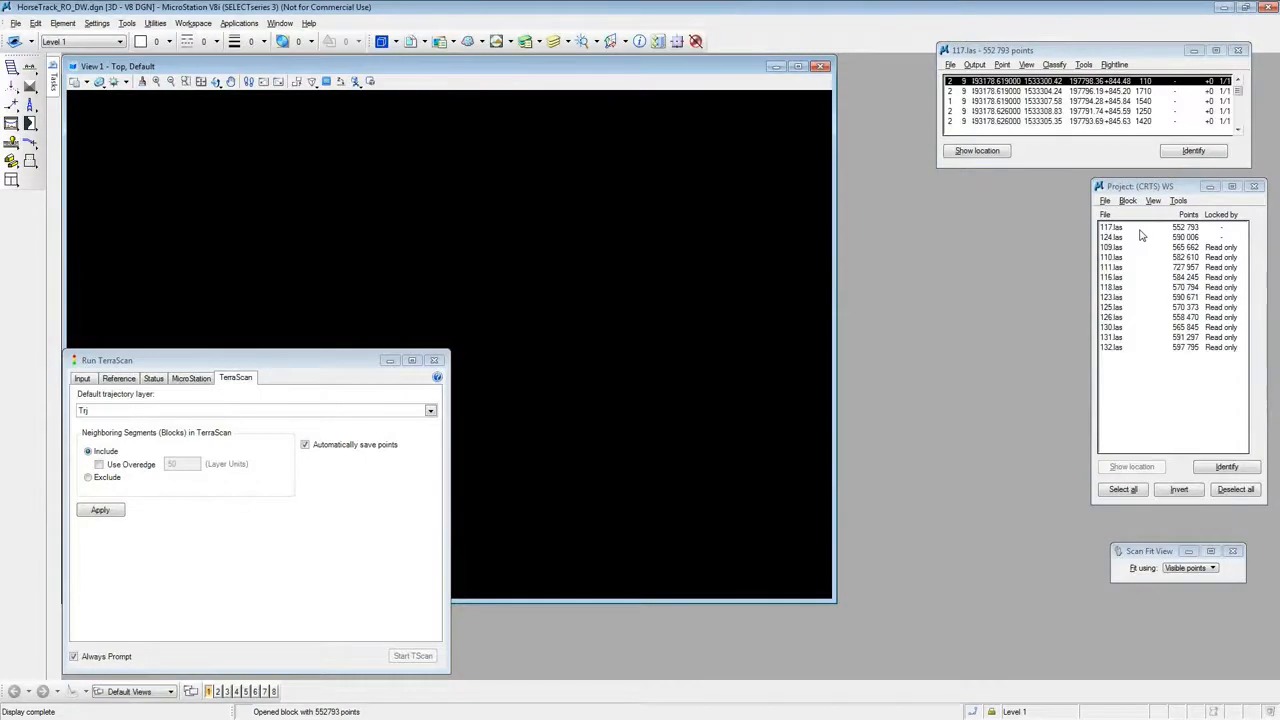
In MicroStation, show the locations of the 117.las and 124.las project blocks in View 1
click(1140, 229)
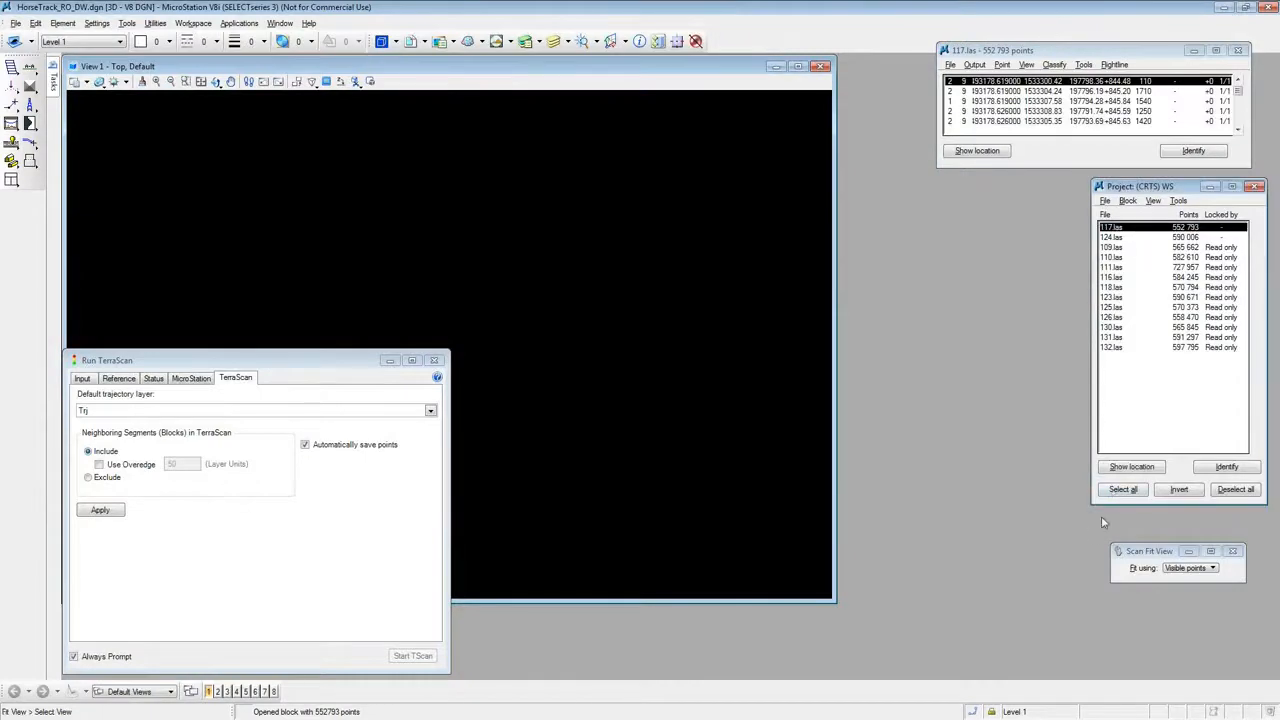
click(1148, 470)
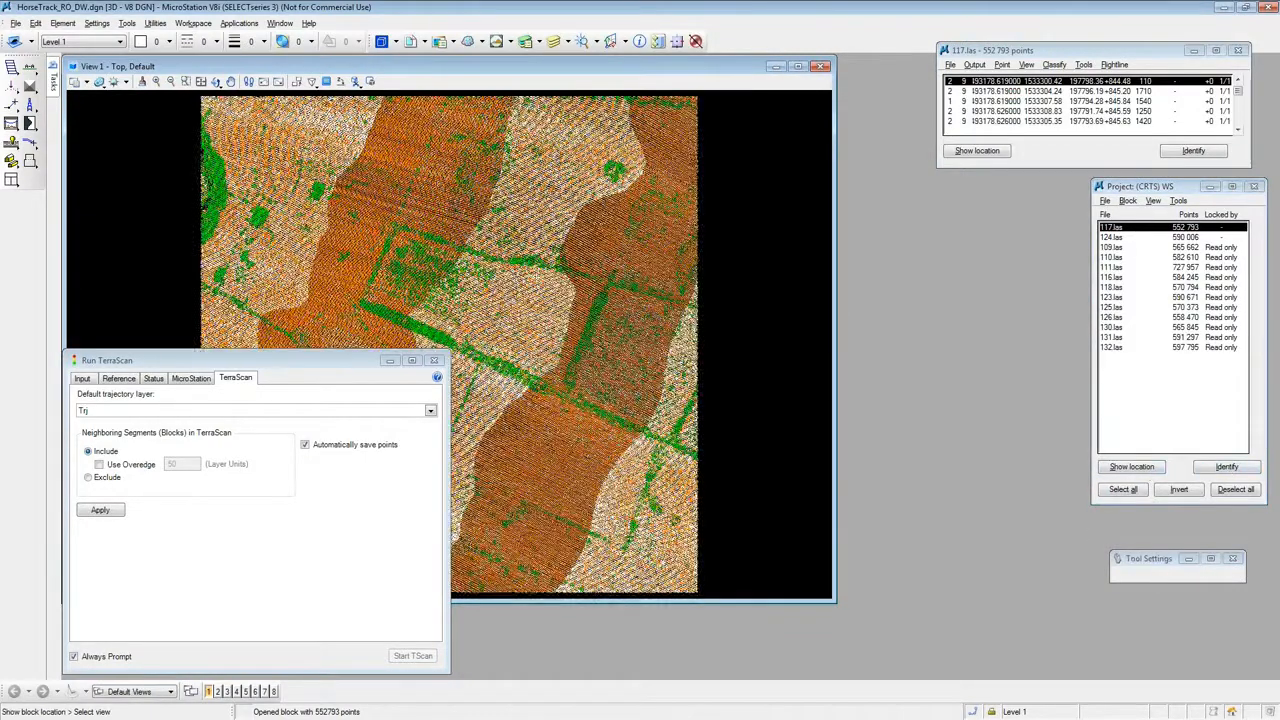
click(1130, 237)
click(1133, 466)
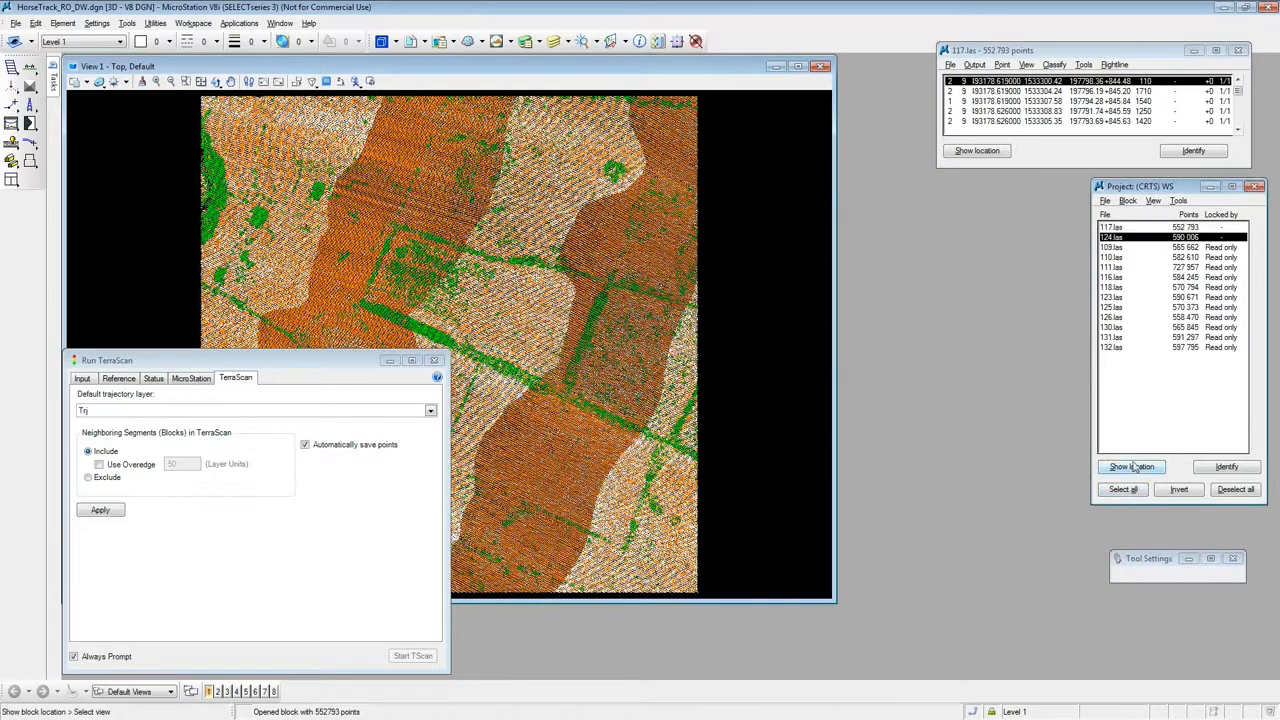
click(780, 373)
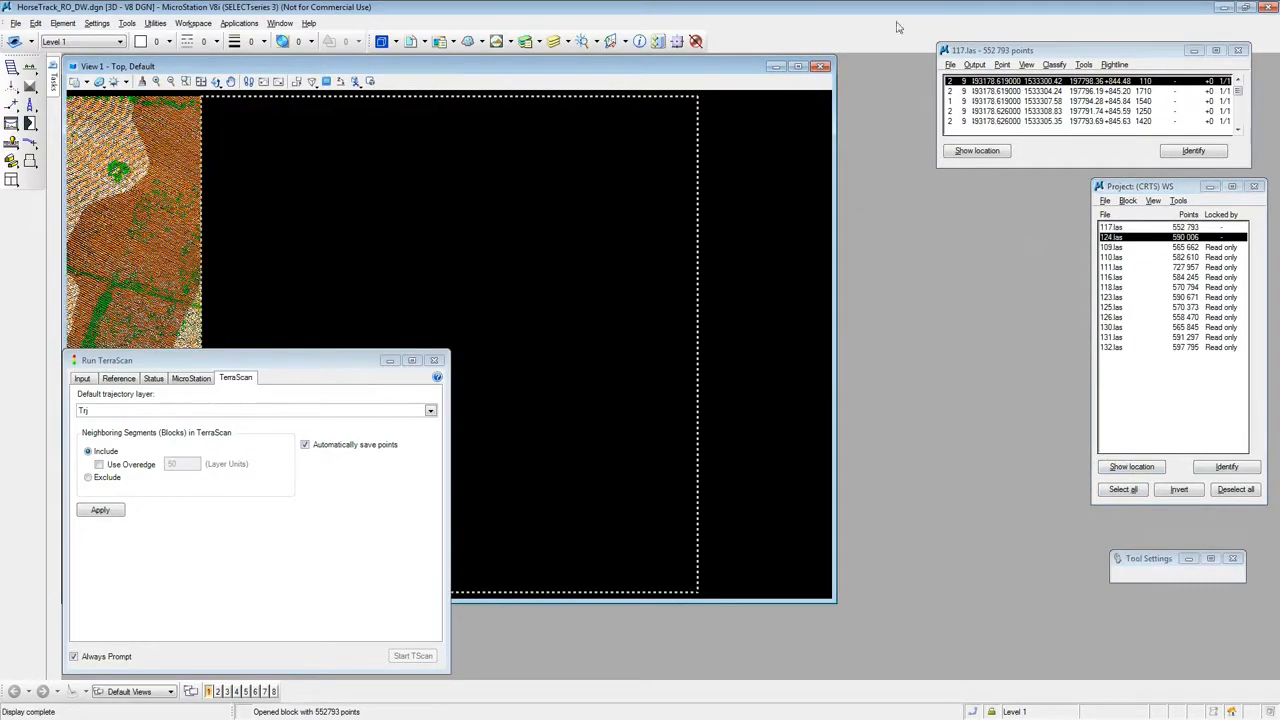
Open the 124.las block for modification by identifying its outlined area in View 1
click(950, 64)
click(966, 84)
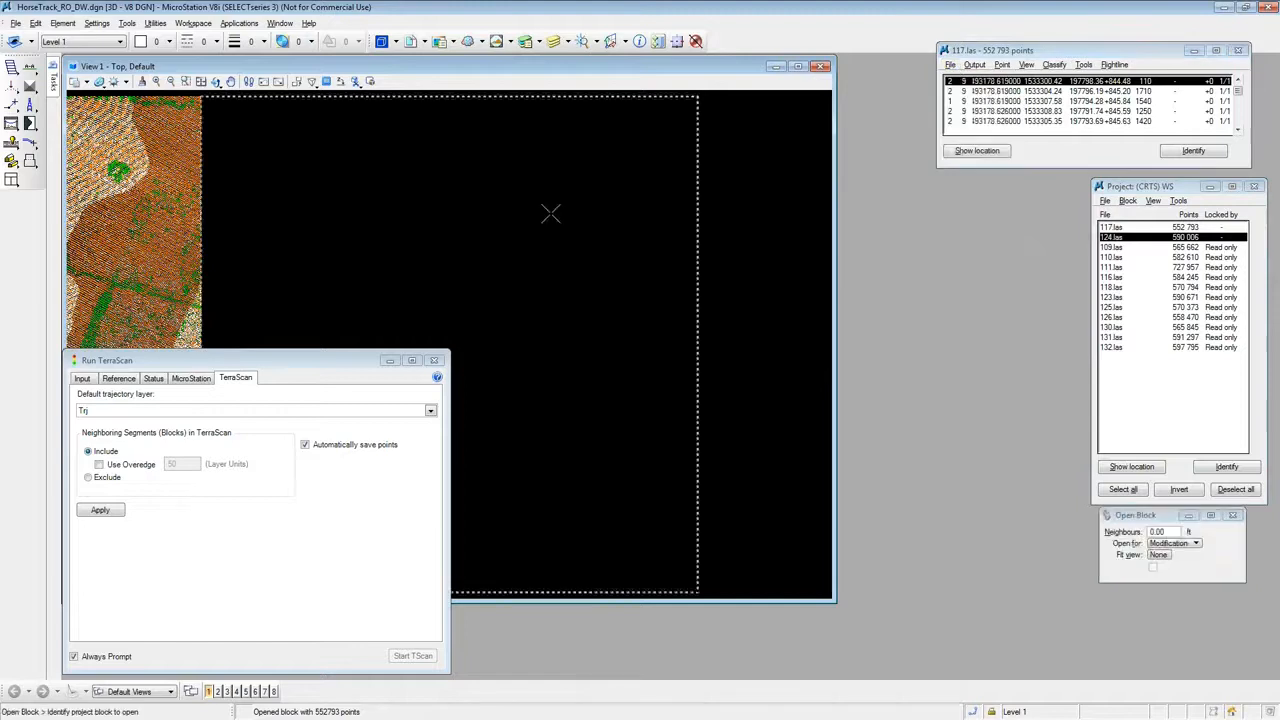
click(538, 216)
Reopen the neighbouring 117.las block for modification and bring its points into view
click(950, 64)
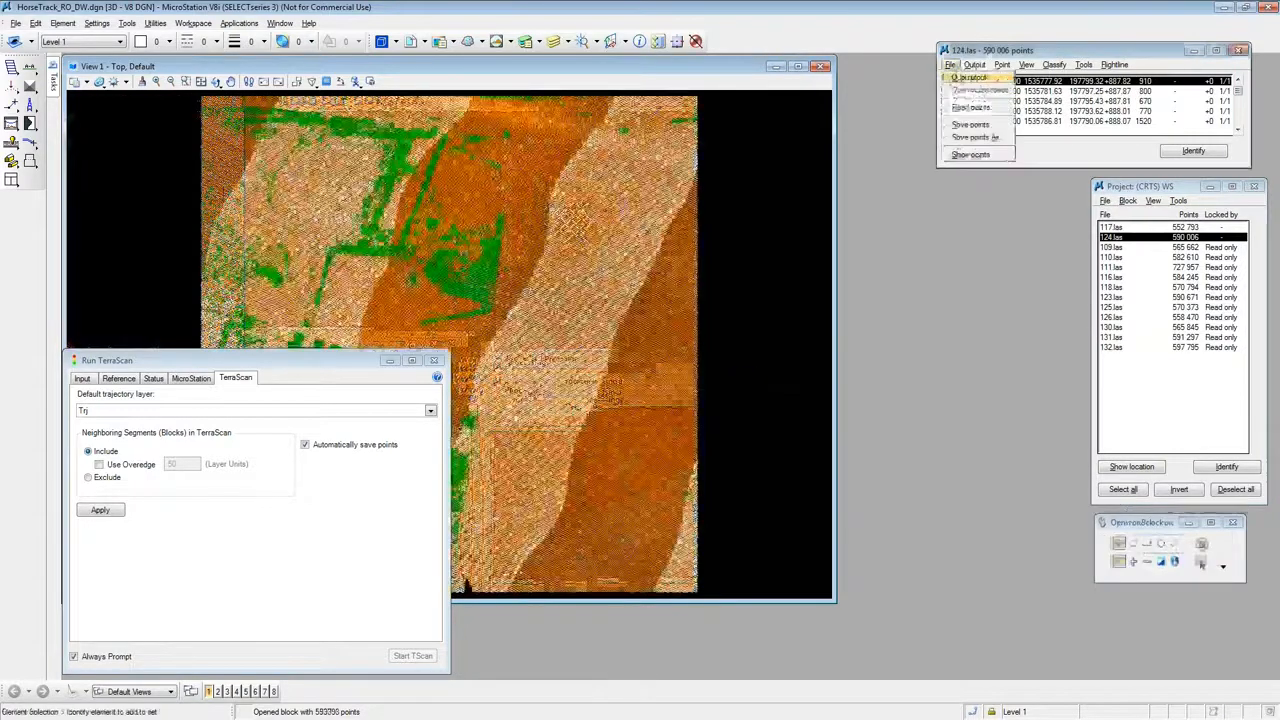
click(966, 82)
click(131, 177)
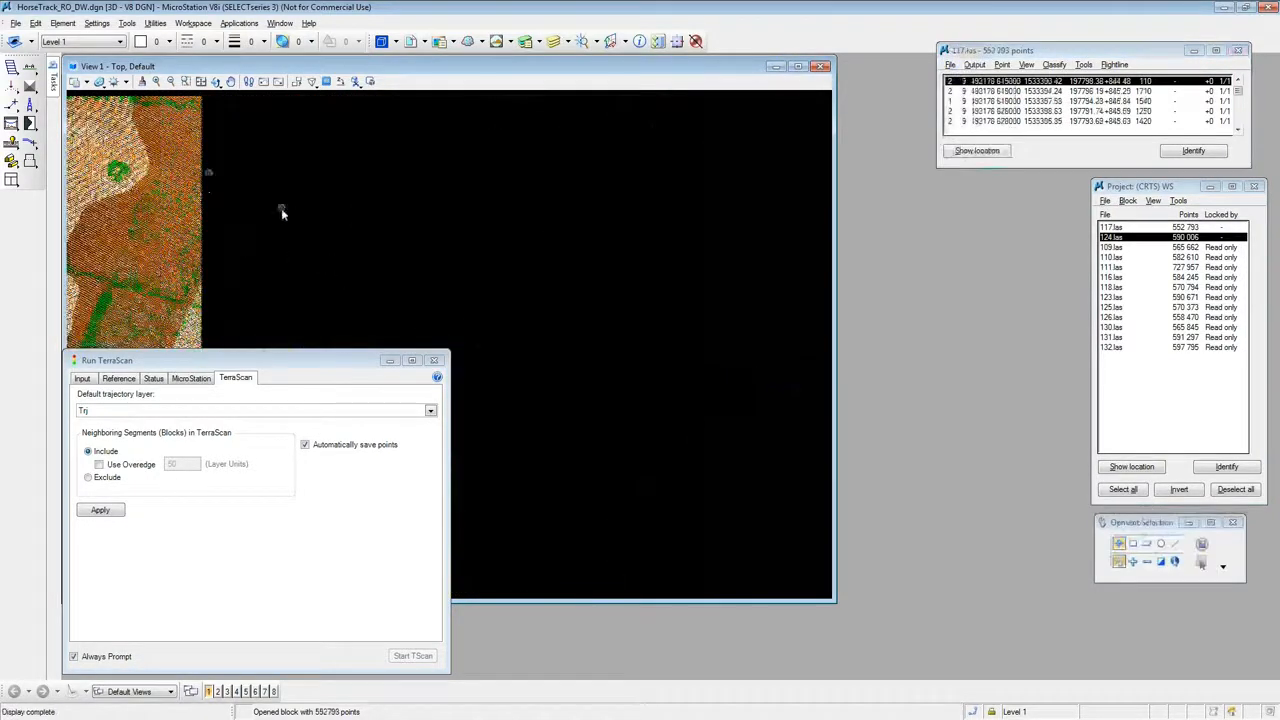
click(231, 82)
drag(207, 210, 370, 211)
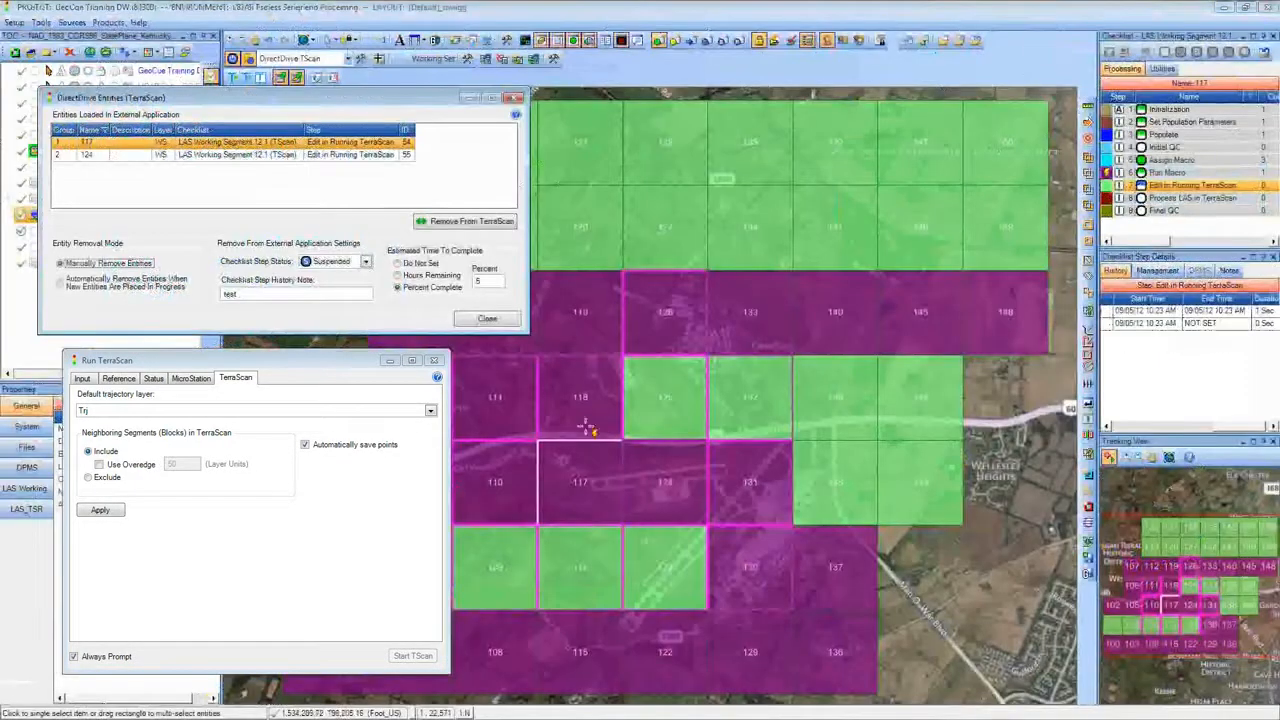
Switch to GeoCue, select working segment 124 and examine the start and end times in its checklist step history
click(624, 481)
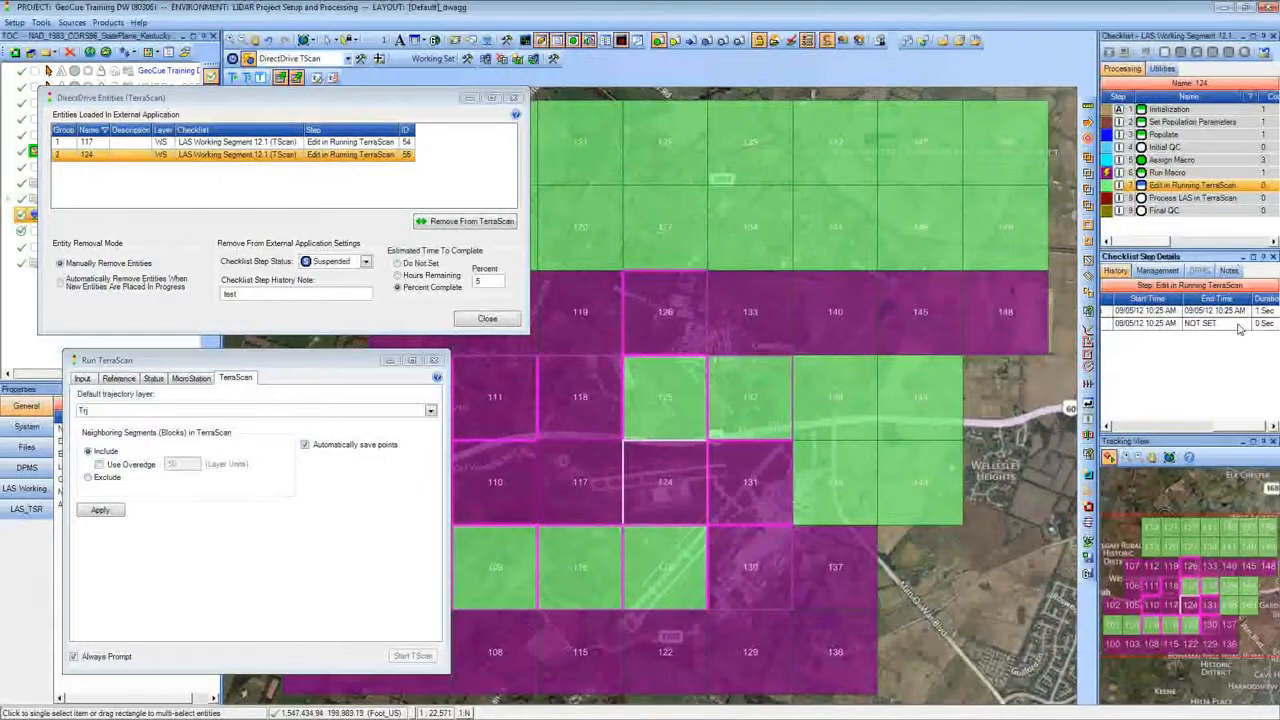
mouse_move(1235, 427)
mouse_down()
mouse_move(1124, 429)
mouse_move(1222, 431)
mouse_up()
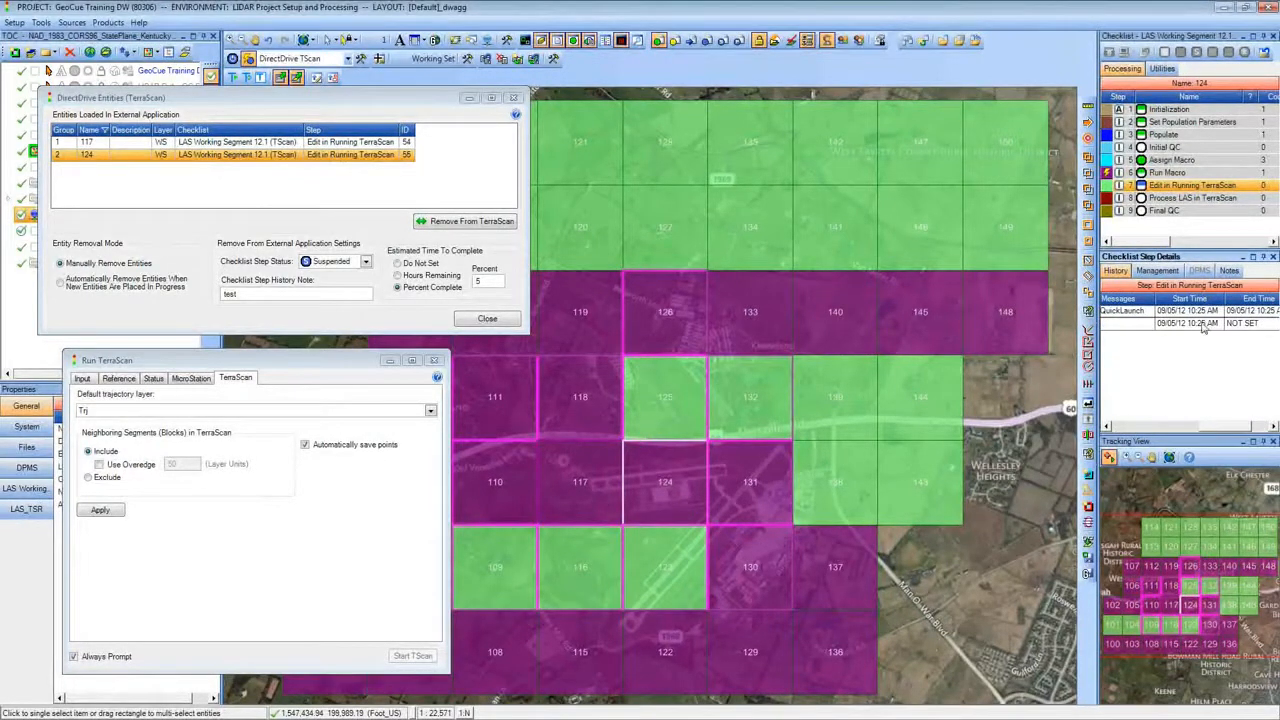
Remove working segment 117 from TerraScan with the Suspended step status, and check its checklist history for end time and duration
drag(514, 432, 625, 530)
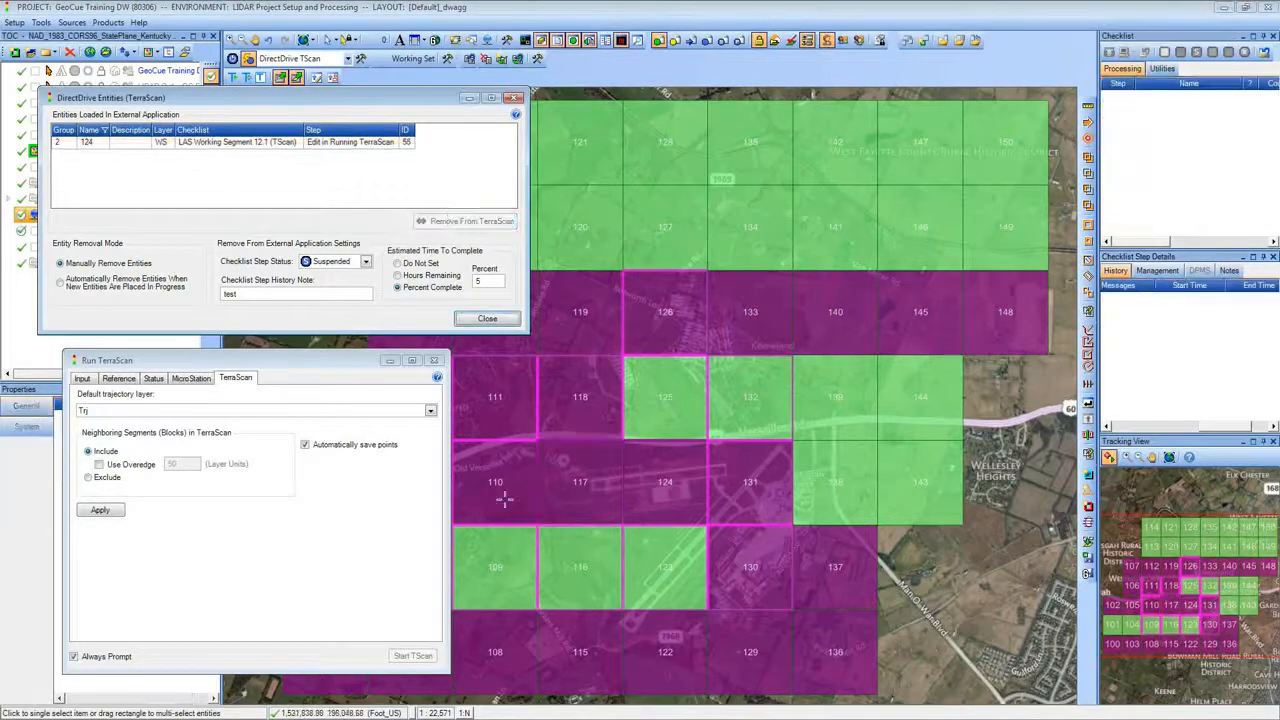
drag(522, 430, 644, 537)
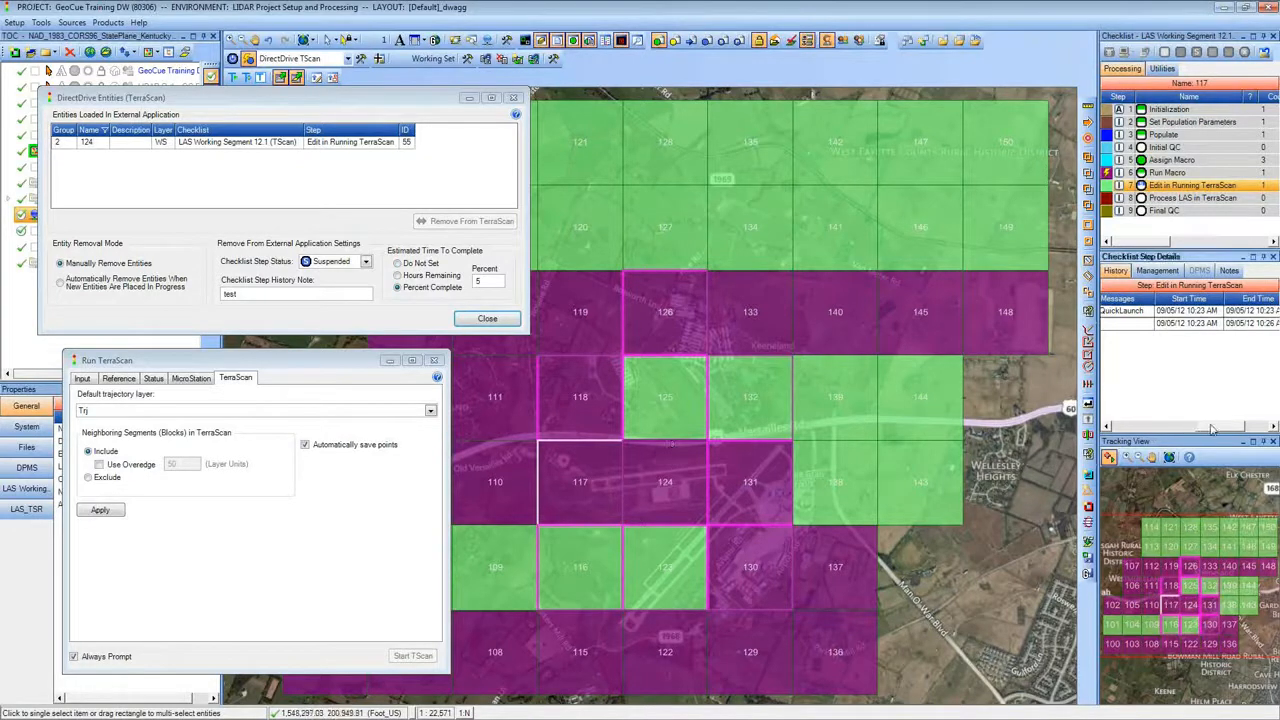
drag(1209, 428, 1218, 428)
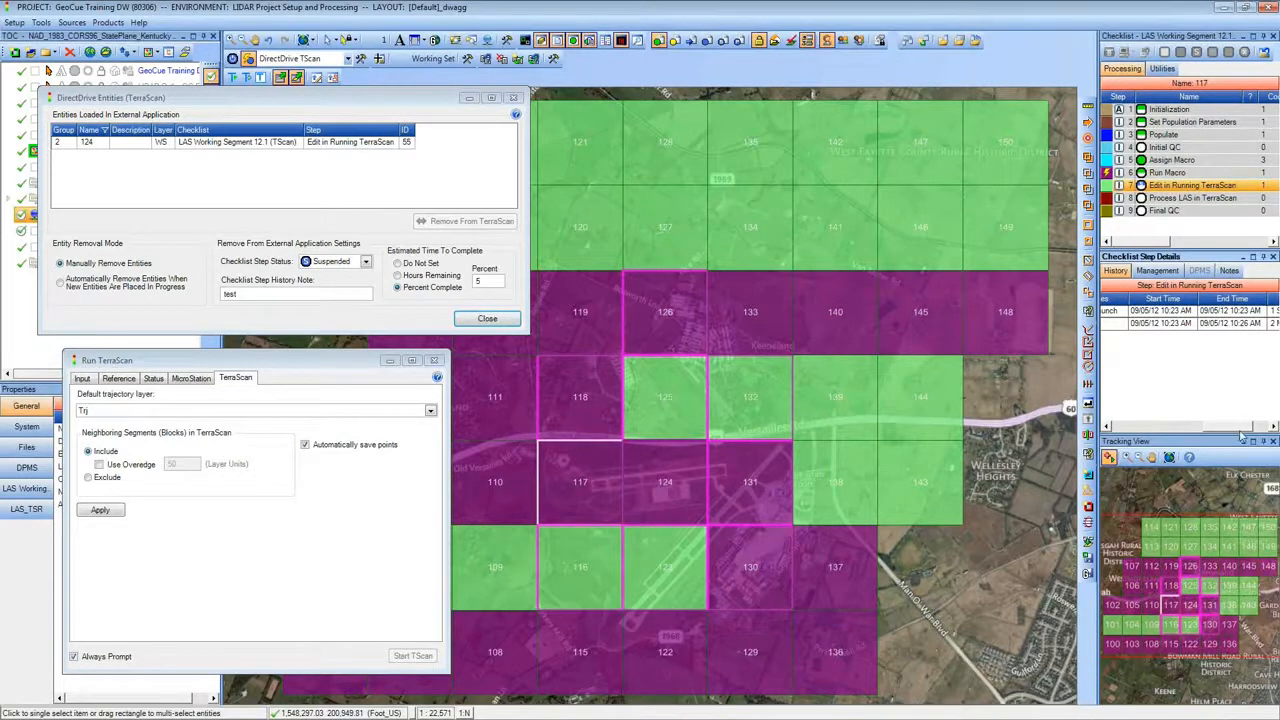
drag(1240, 428, 1253, 428)
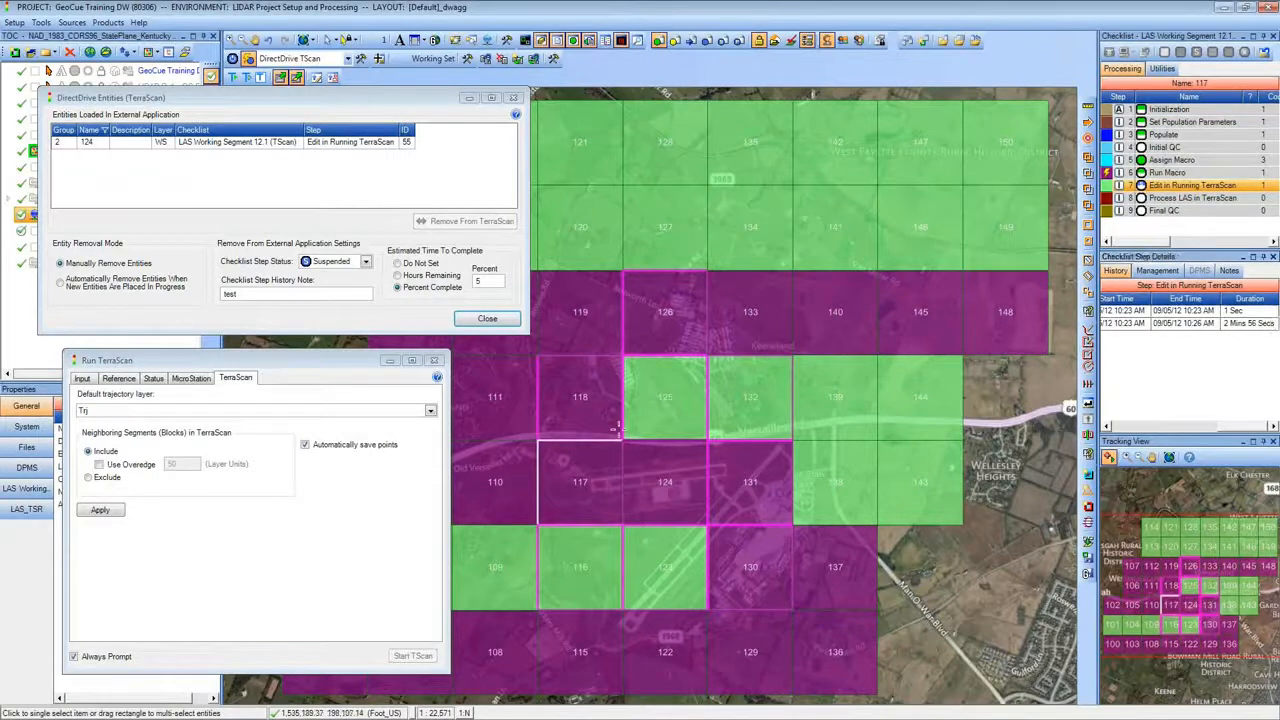
Select working segment 124 and check whether its editing step is still running in the checklist history
click(626, 462)
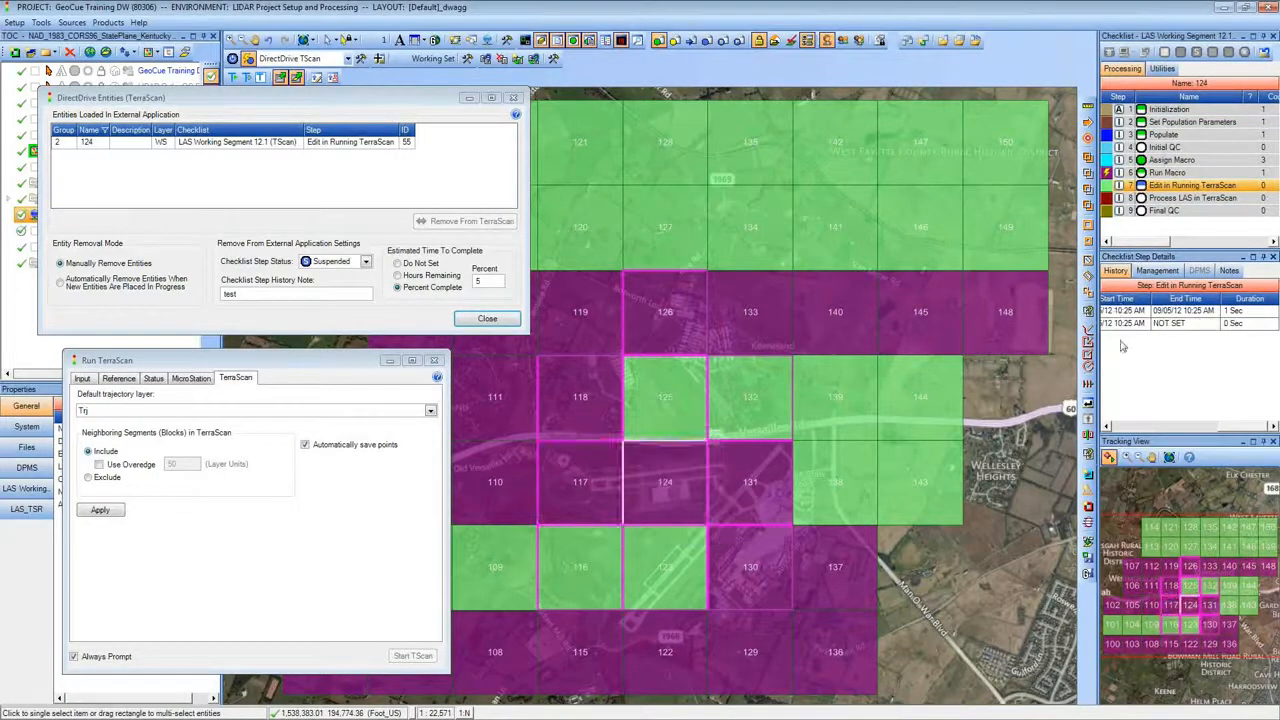
drag(1231, 427, 1221, 426)
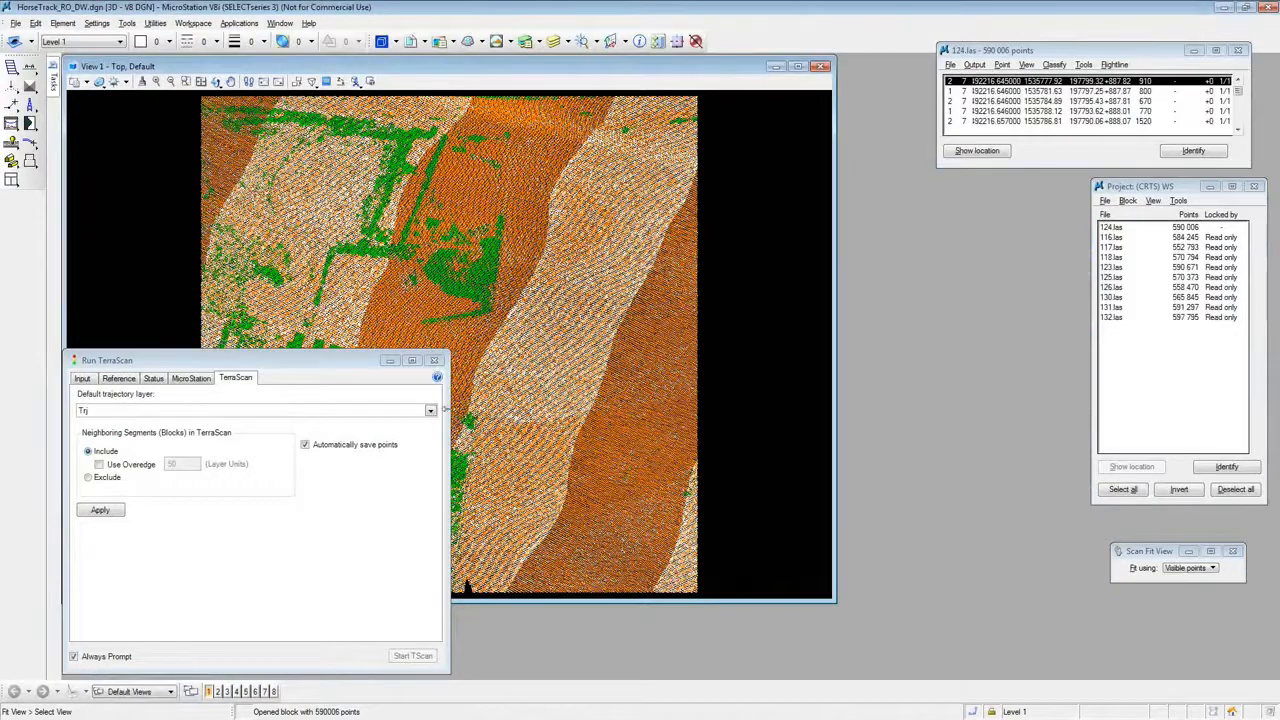
Minimize the Run TerraScan dialog, return to GeoCue and flush the DirectDrive edit entities
click(390, 360)
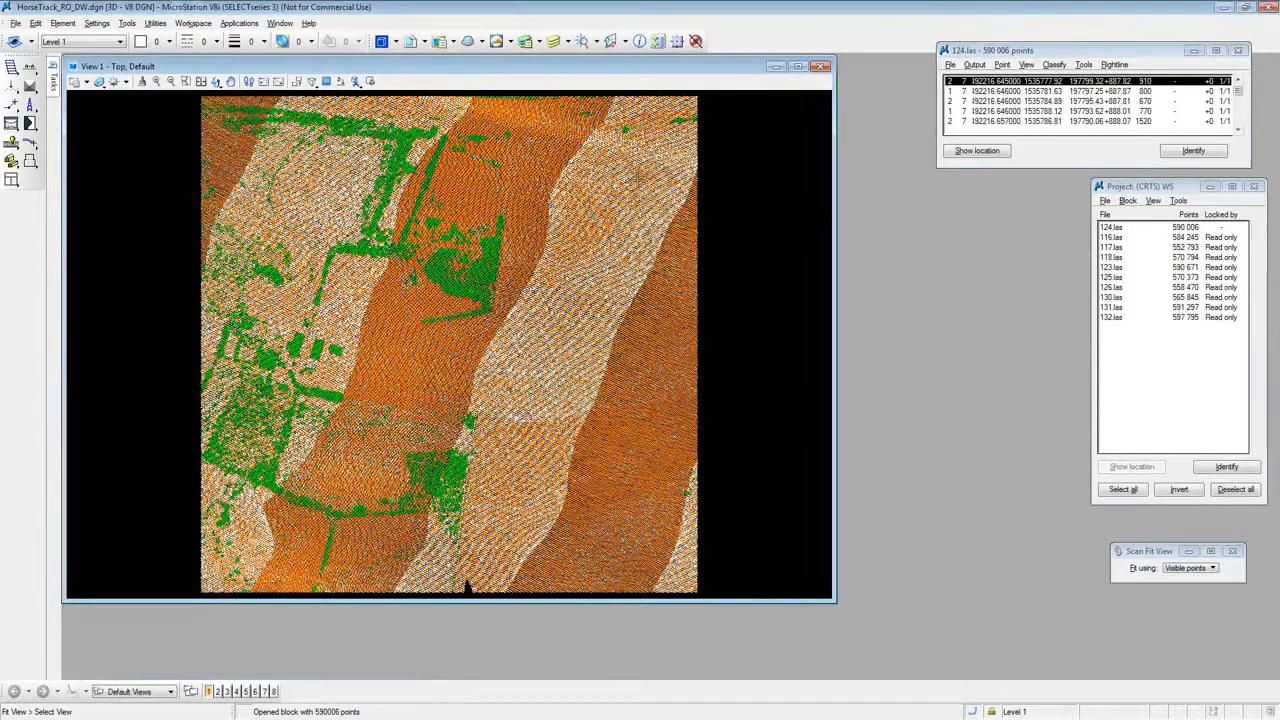
key(alt+Tab)
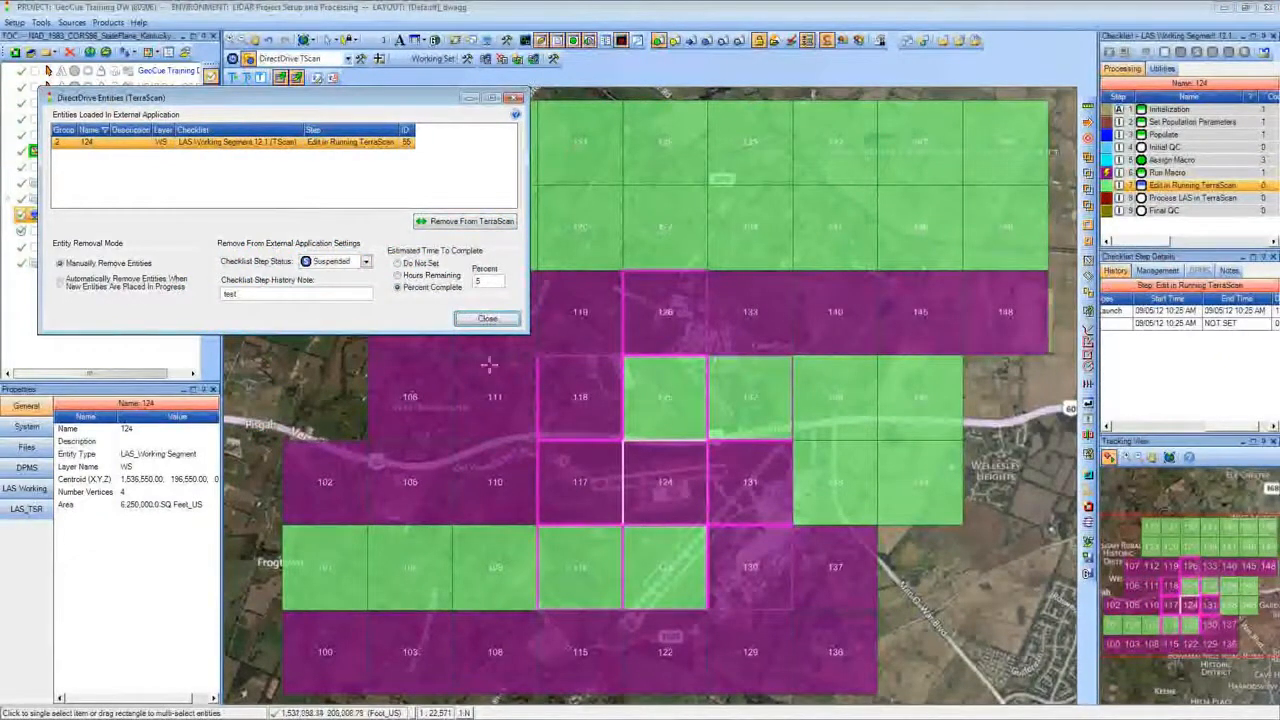
click(316, 80)
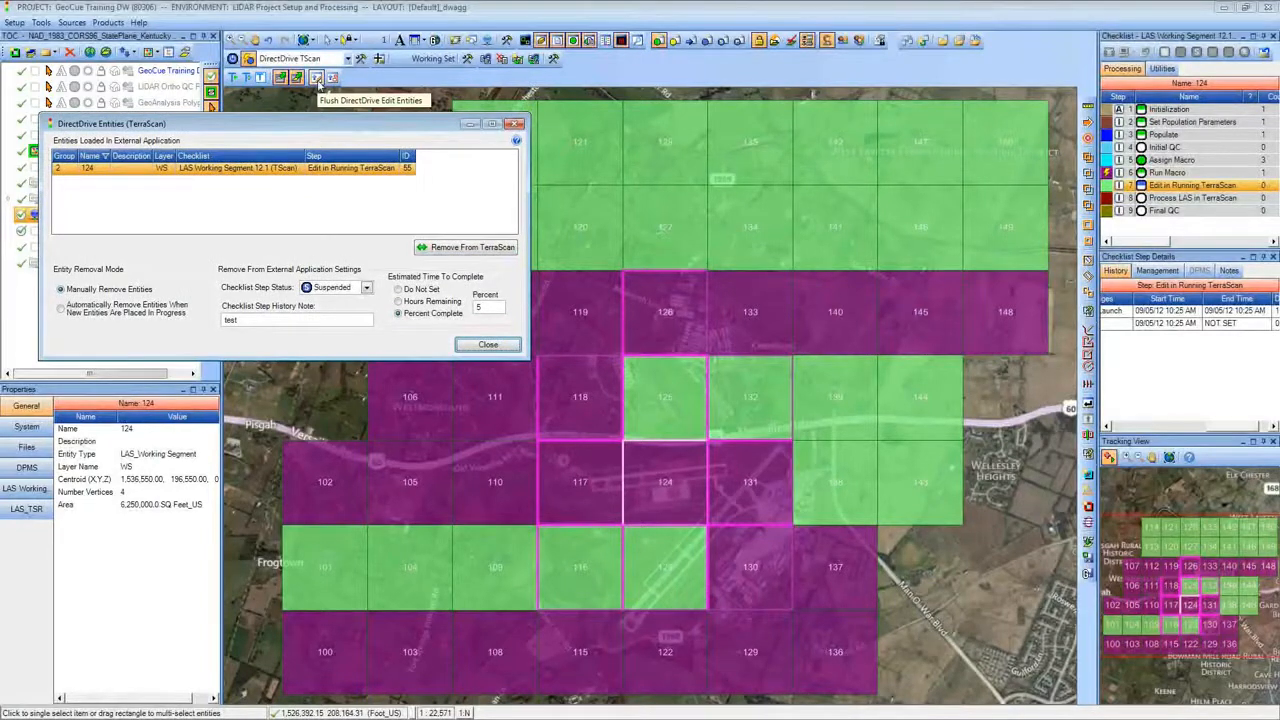
click(318, 84)
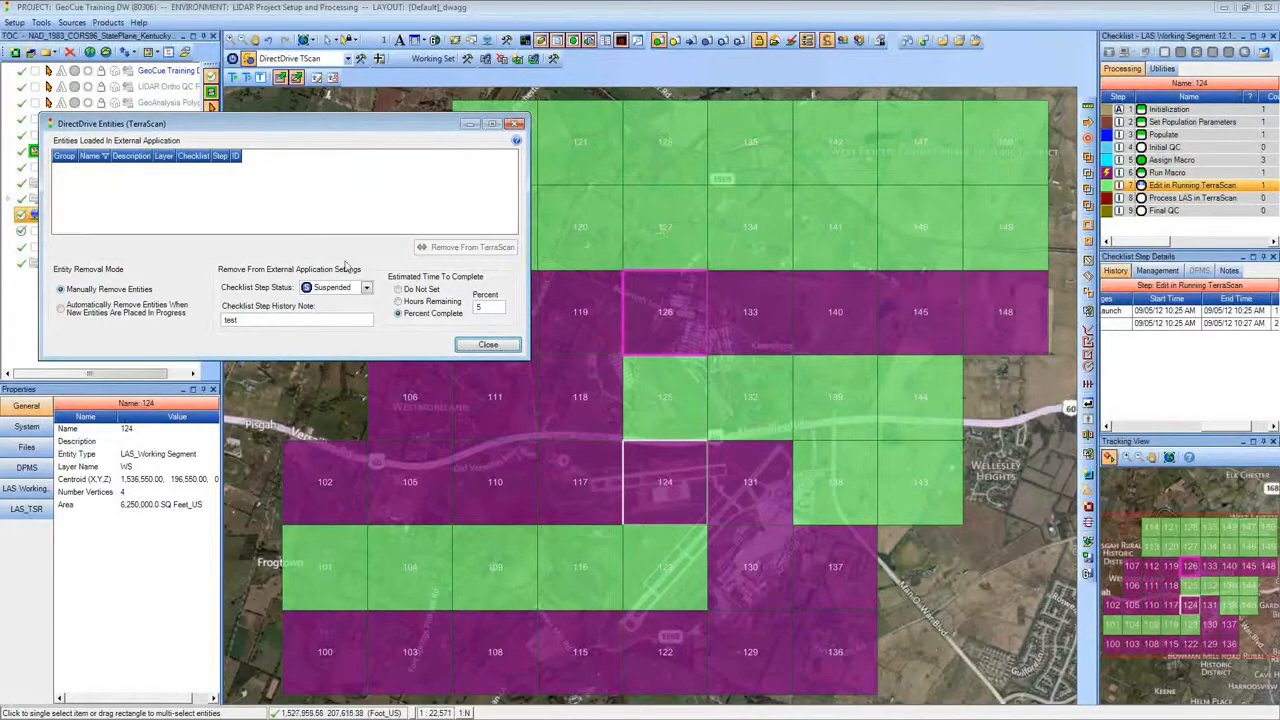
Examine segment 124's checklist status and note, and check which blocks remain in the TerraScan project
drag(1246, 425, 1150, 432)
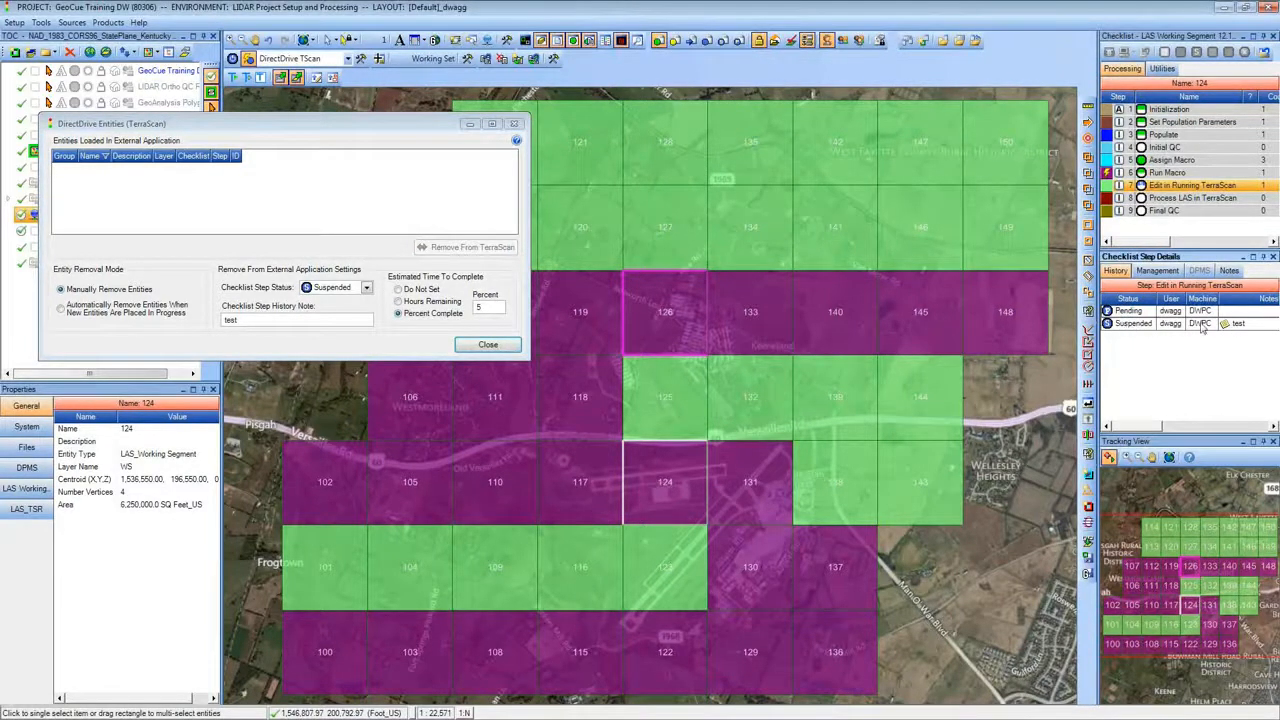
click(305, 322)
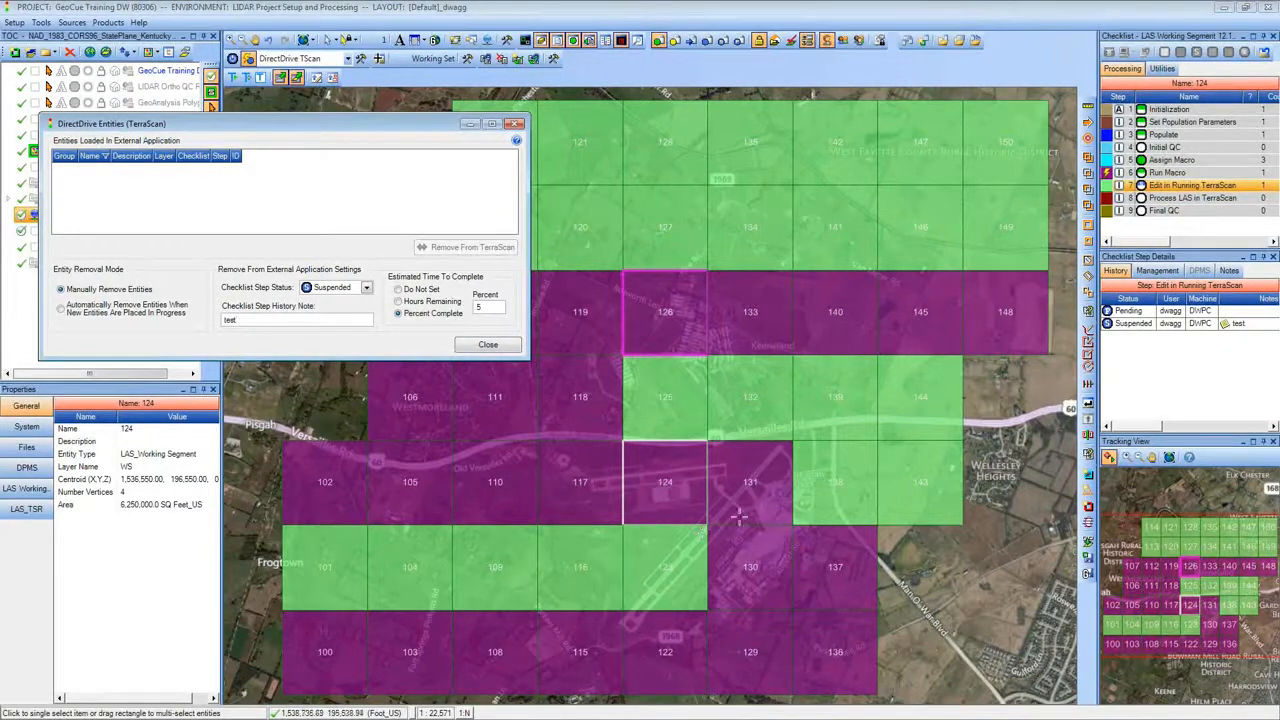
click(686, 452)
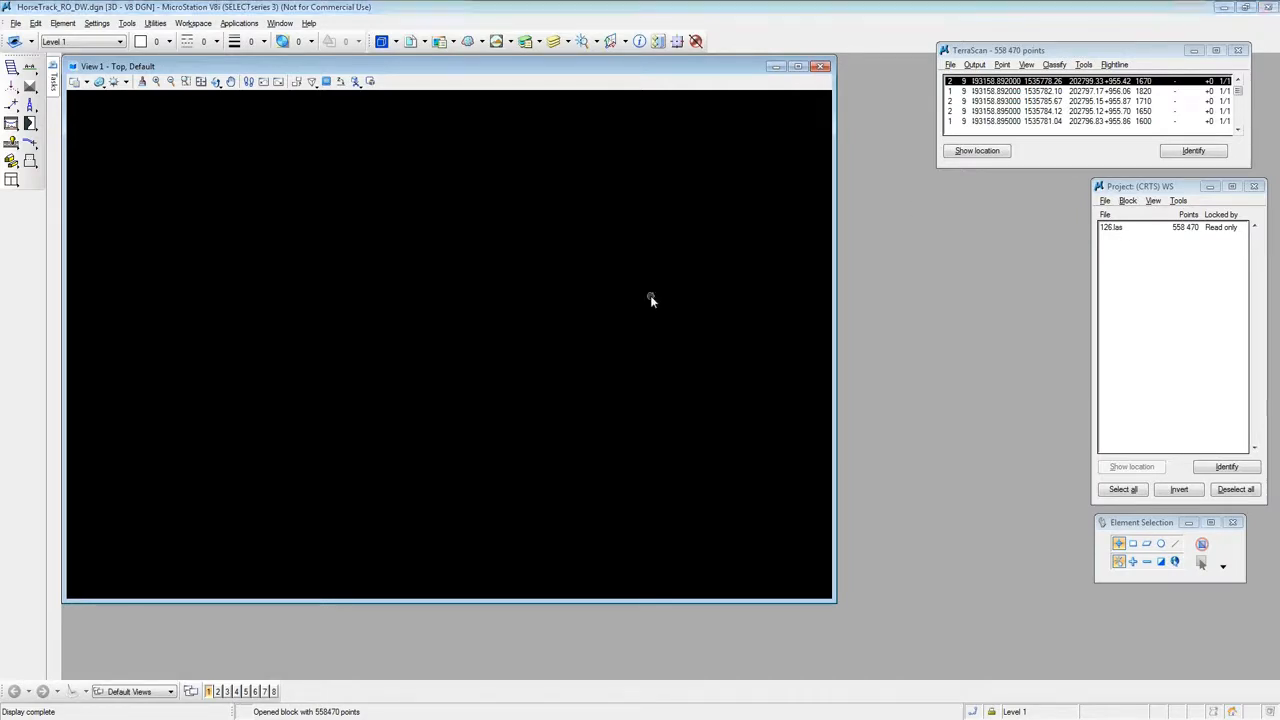
key(alt+Tab)
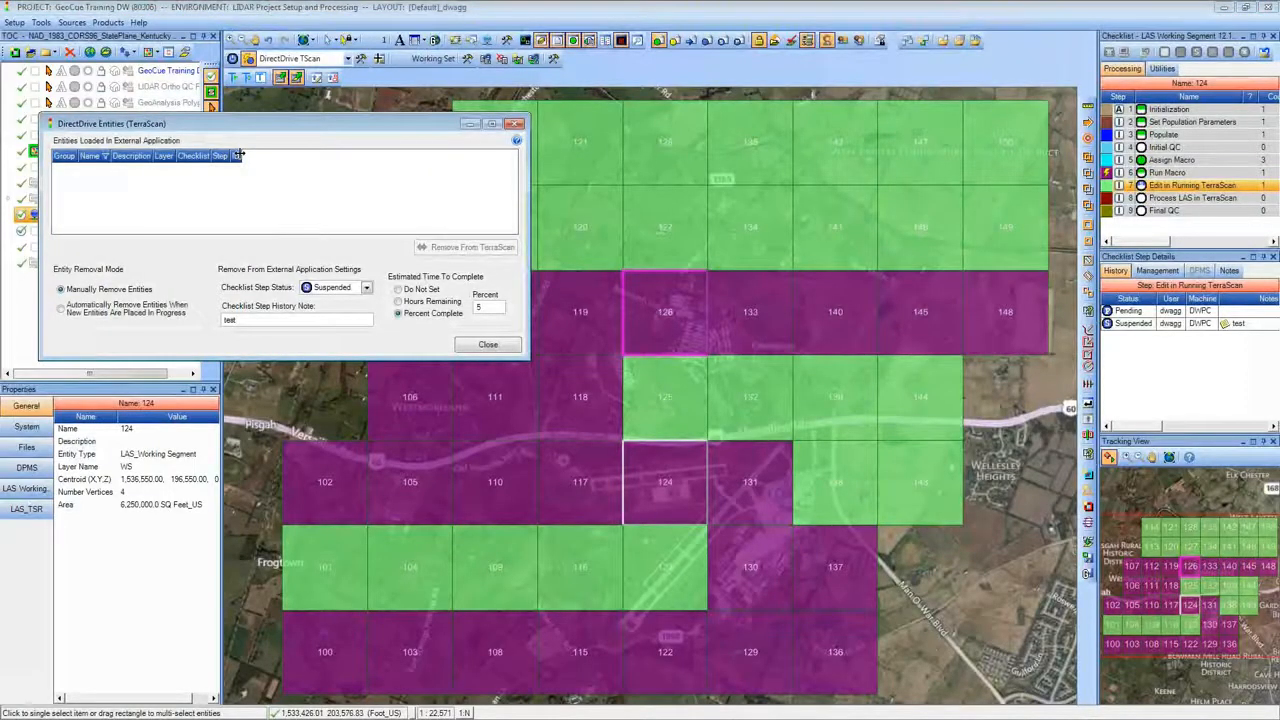